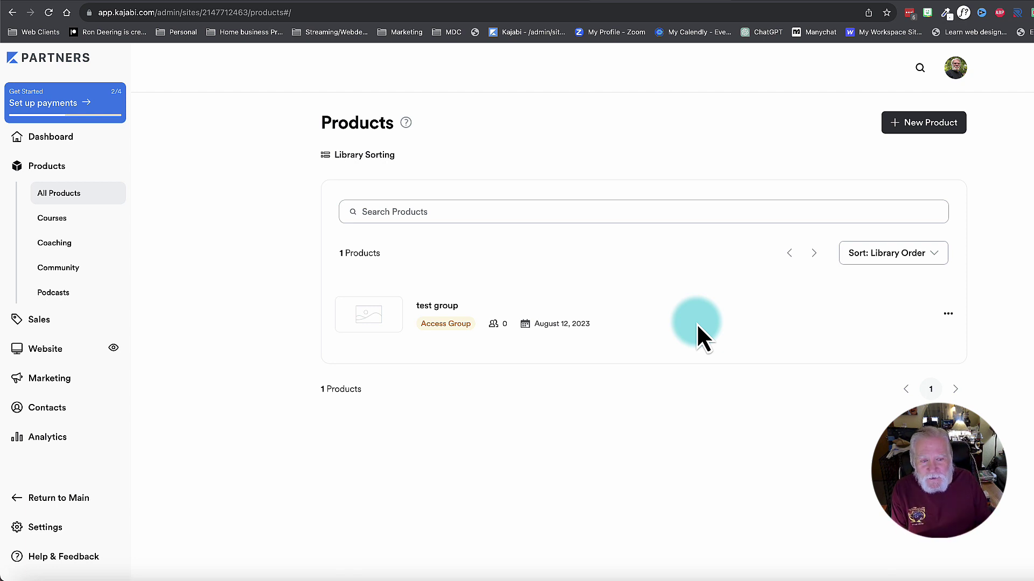
# - Open the Test Community's live site from the test group product and view its Feed and Meetups pages
pyautogui.click(444, 309)
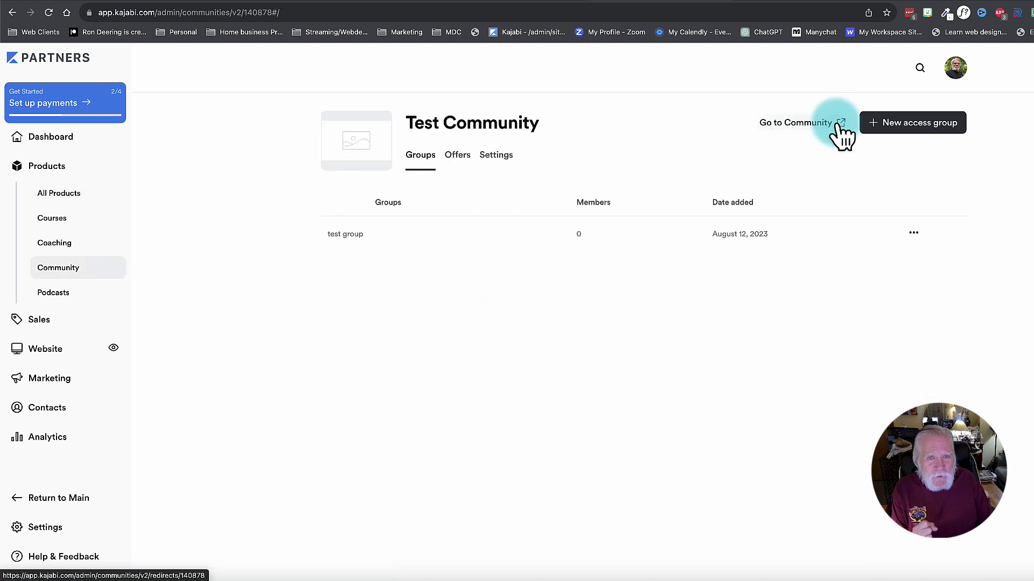
pyautogui.click(835, 125)
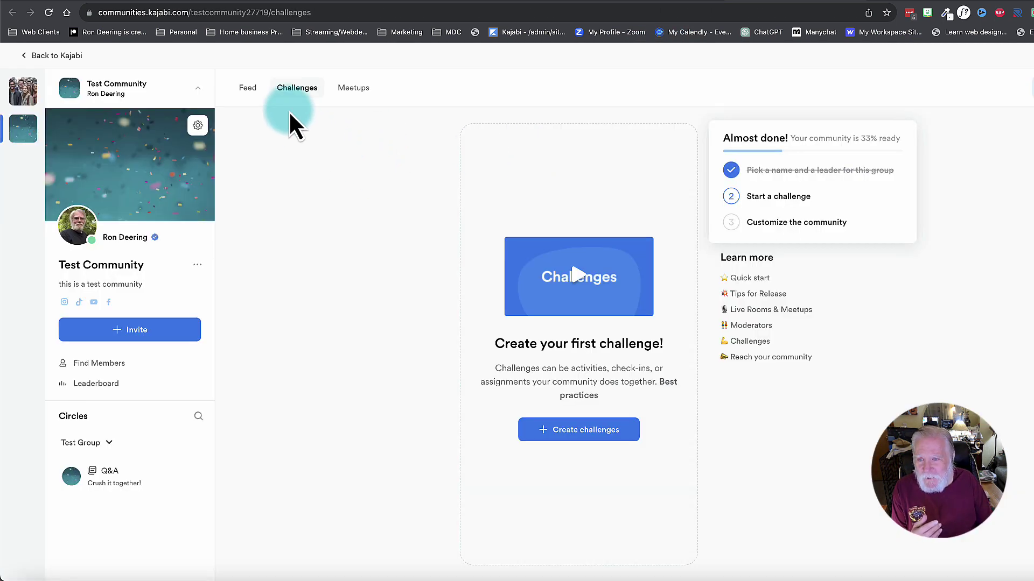
pyautogui.click(252, 90)
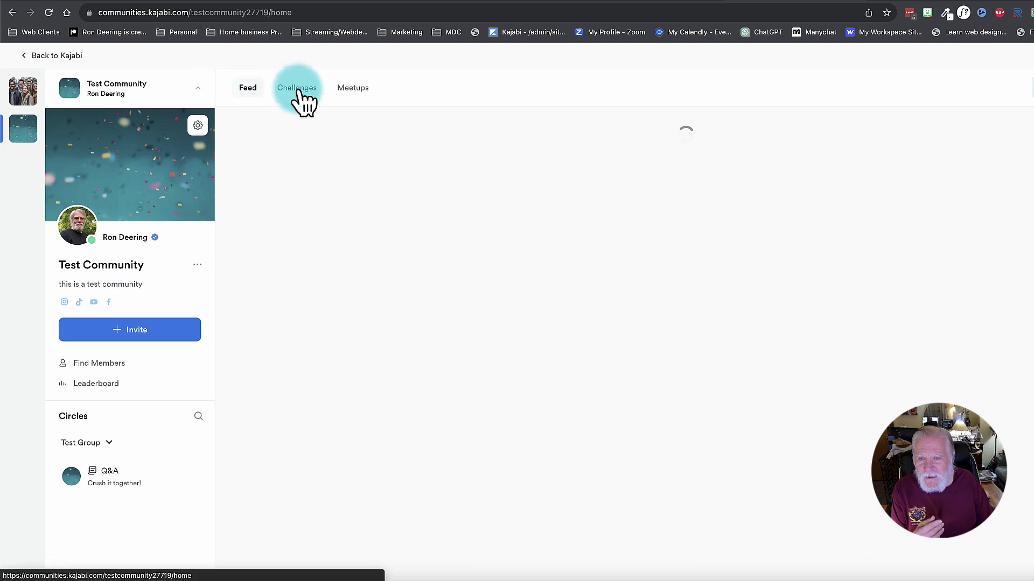
pyautogui.click(350, 90)
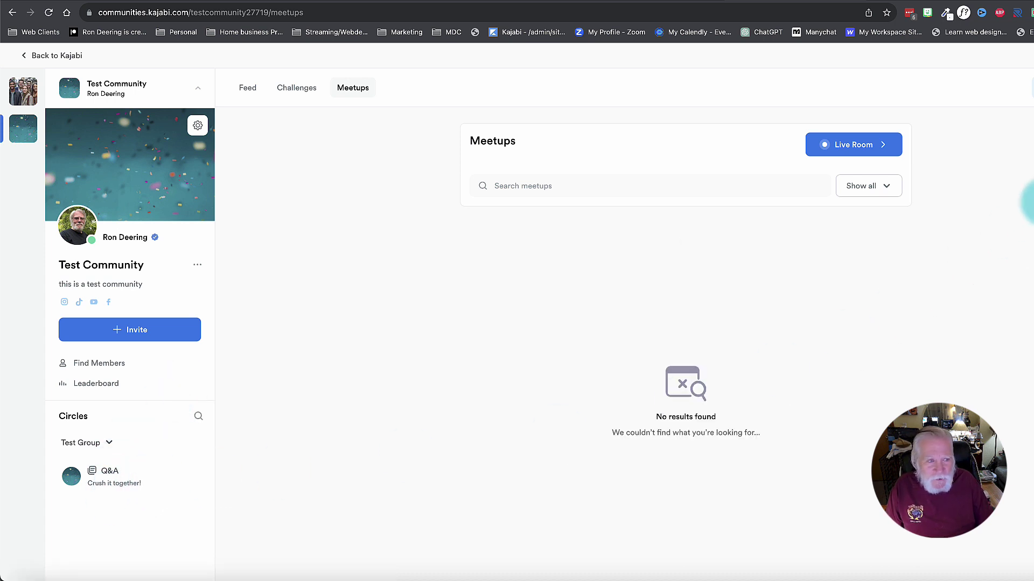
# - Create a Feed-type circle titled "Introduce Yourself" with the description "test circle" for the test group, and reload the page
pyautogui.click(1030, 88)
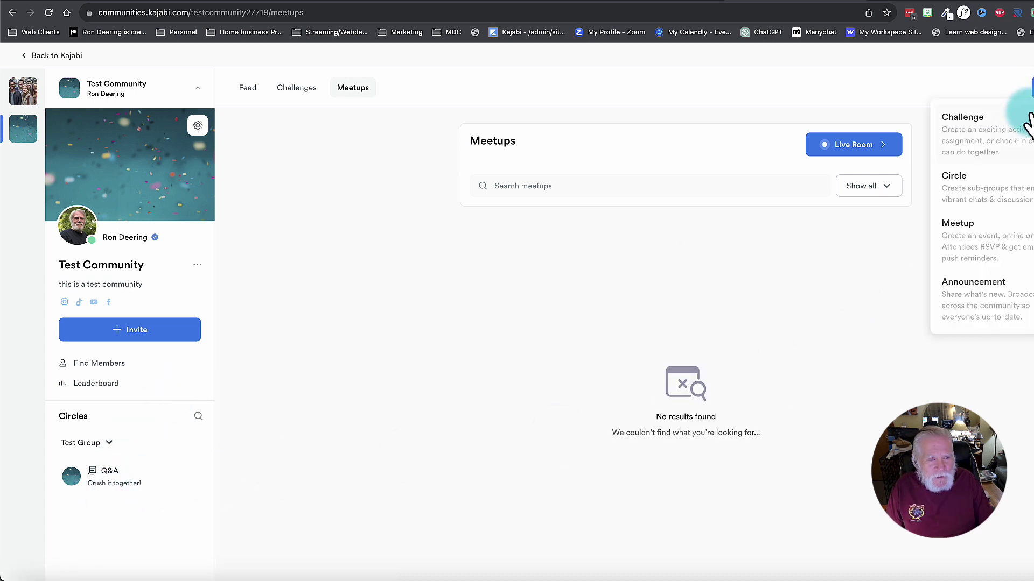
pyautogui.click(967, 194)
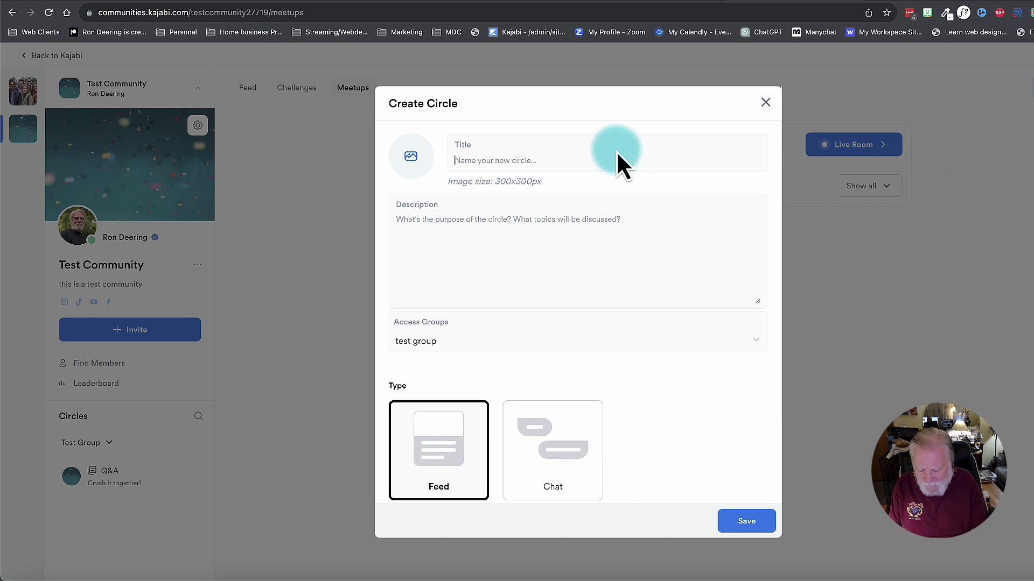
pyautogui.write('In')
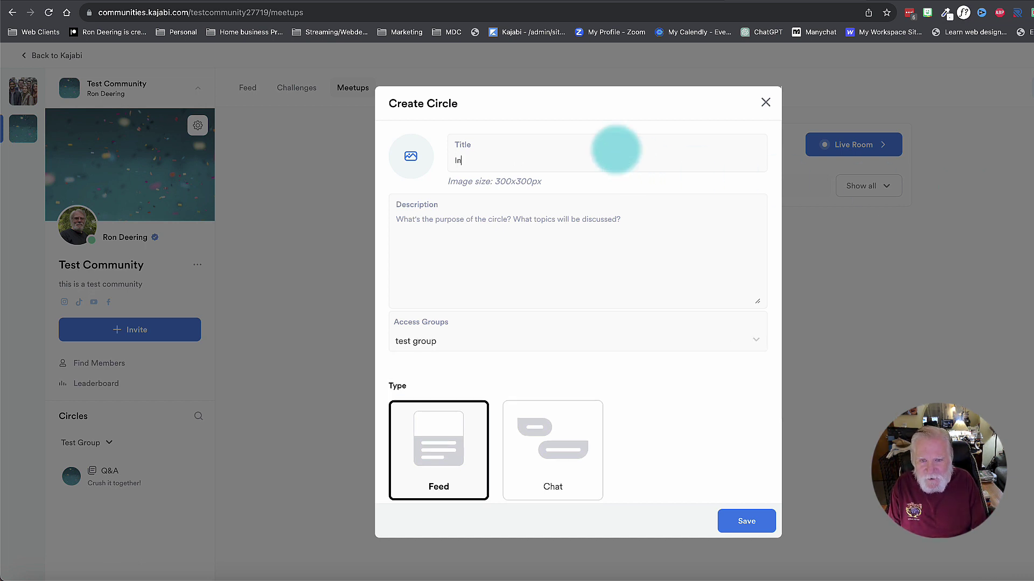
pyautogui.write('troduce You')
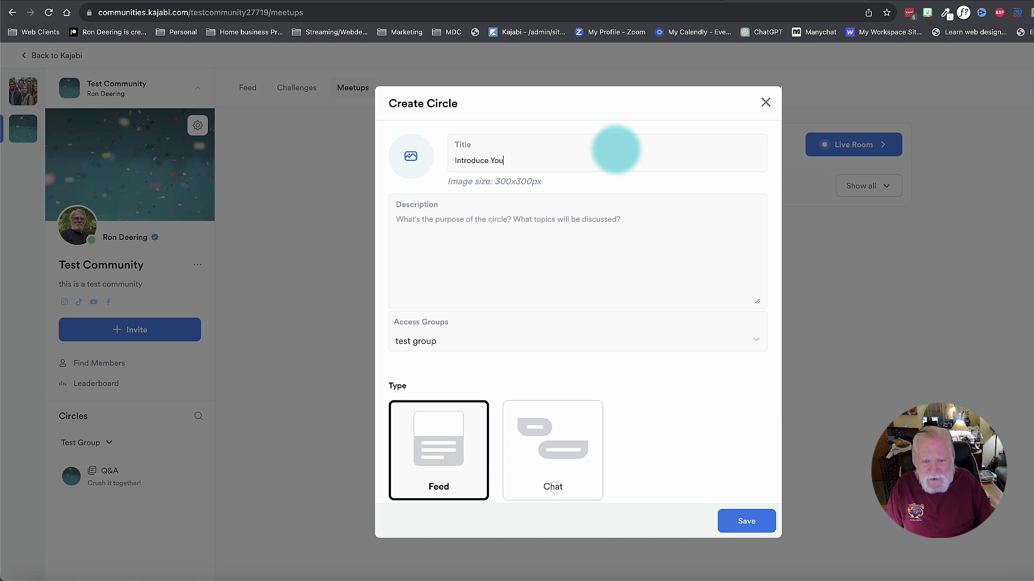
pyautogui.write('rself')
pyautogui.click(744, 521)
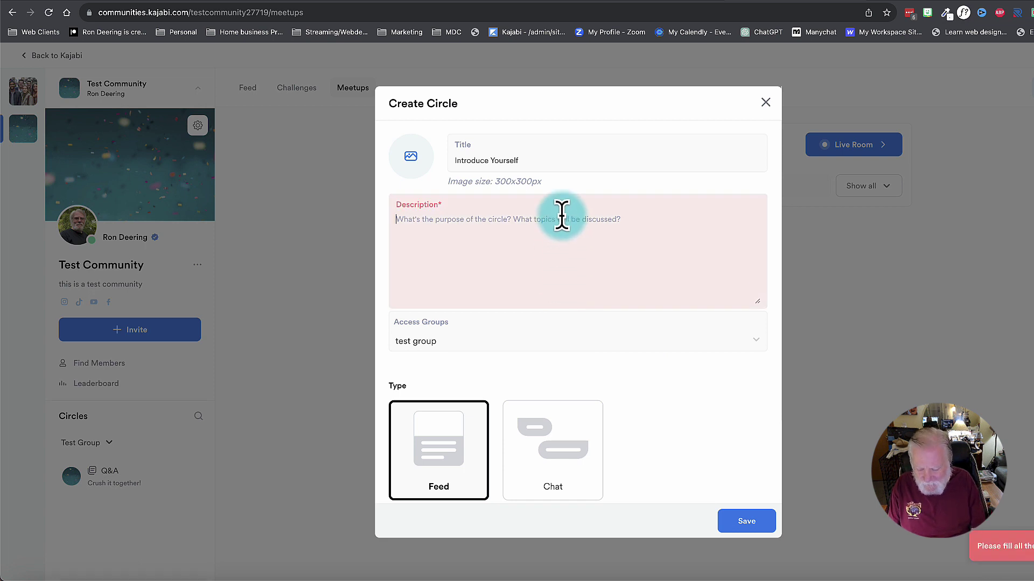
pyautogui.write('test ')
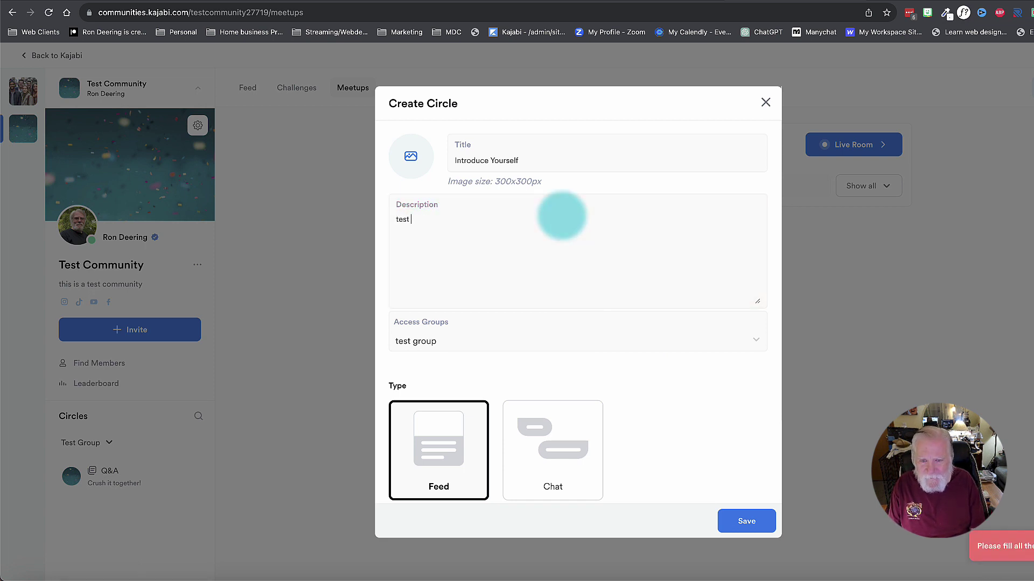
pyautogui.write('circle')
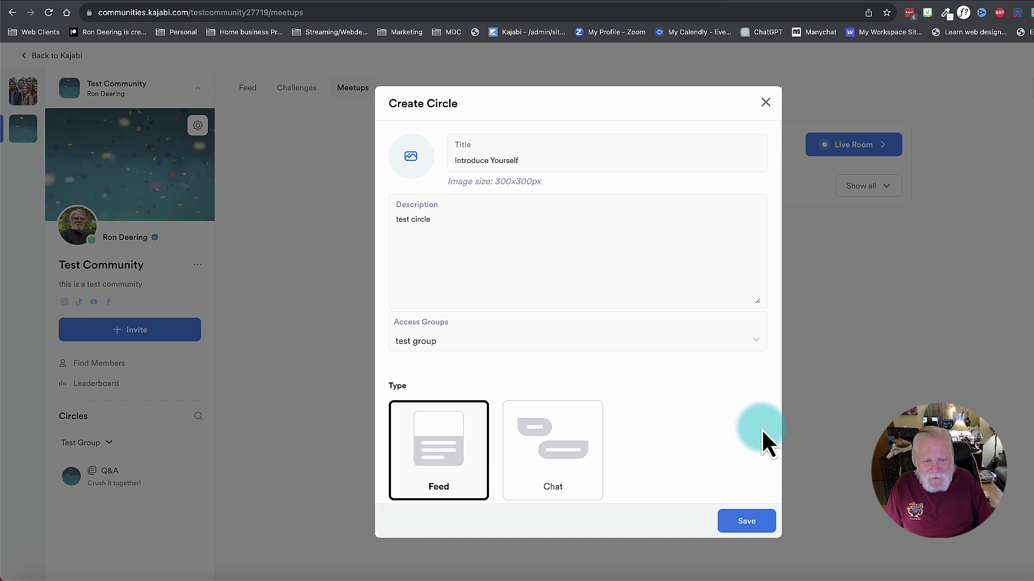
pyautogui.click(753, 529)
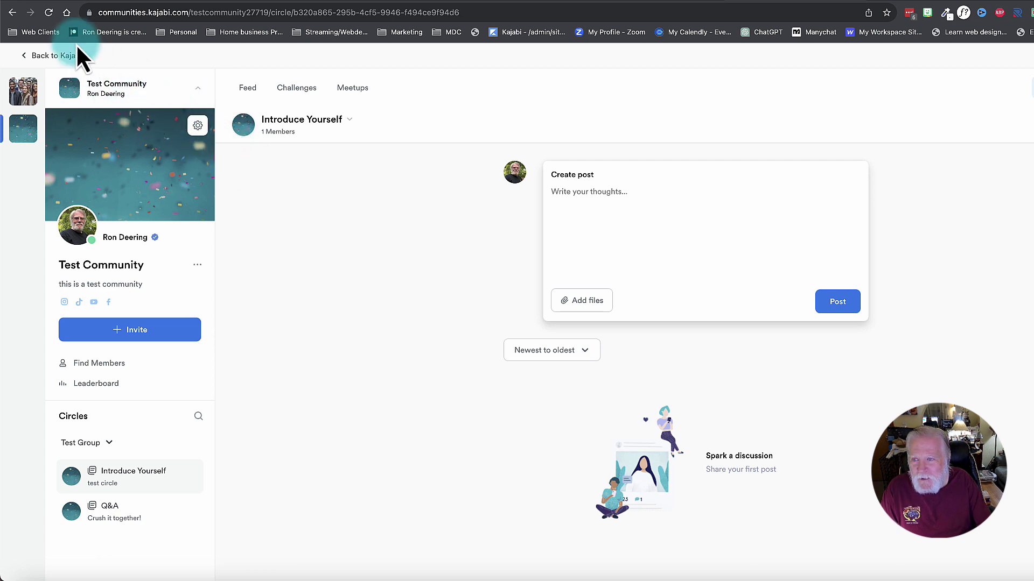
pyautogui.click(49, 13)
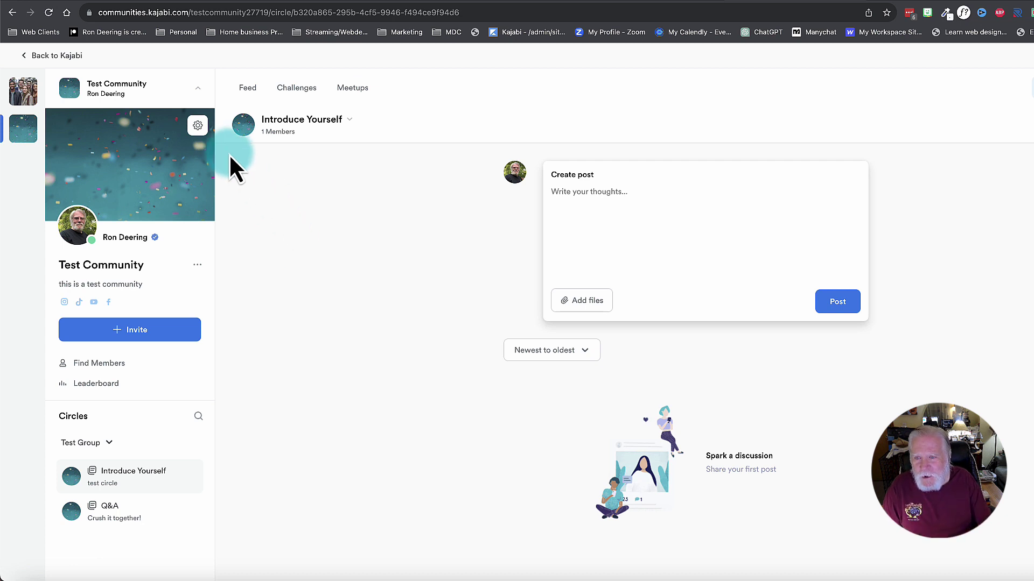
pyautogui.click(197, 126)
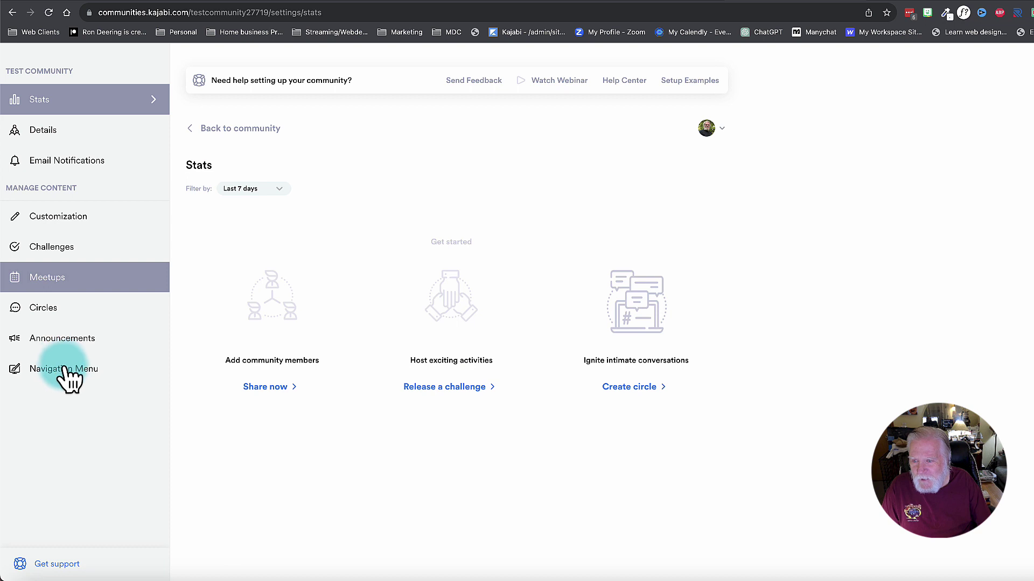
pyautogui.click(61, 372)
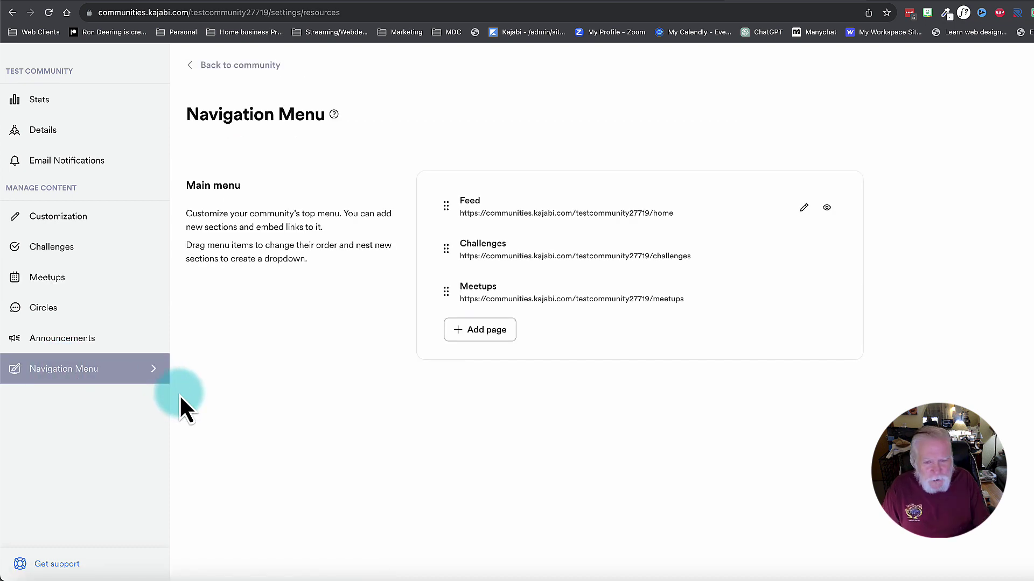
pyautogui.click(456, 337)
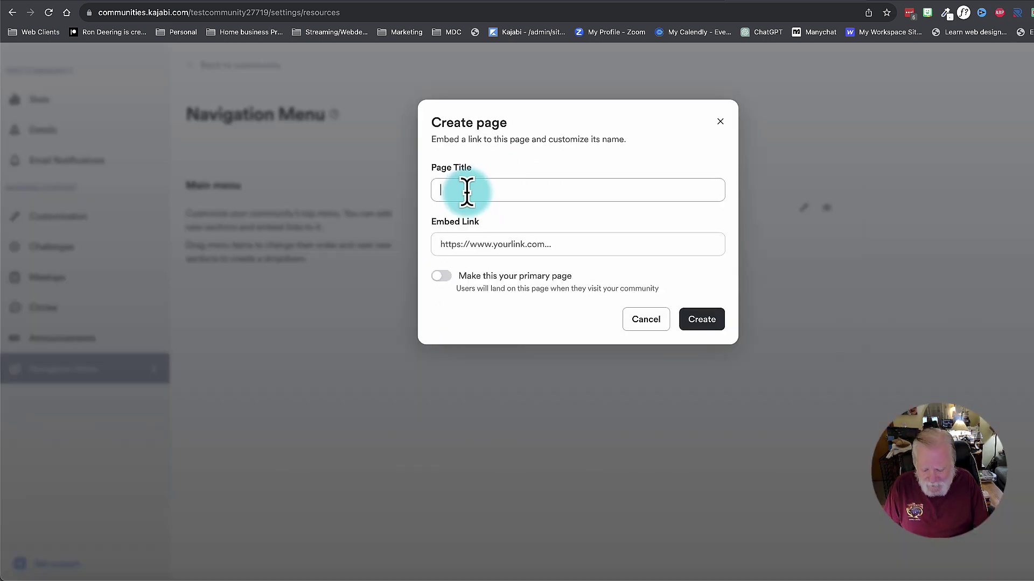
pyautogui.write('Ho')
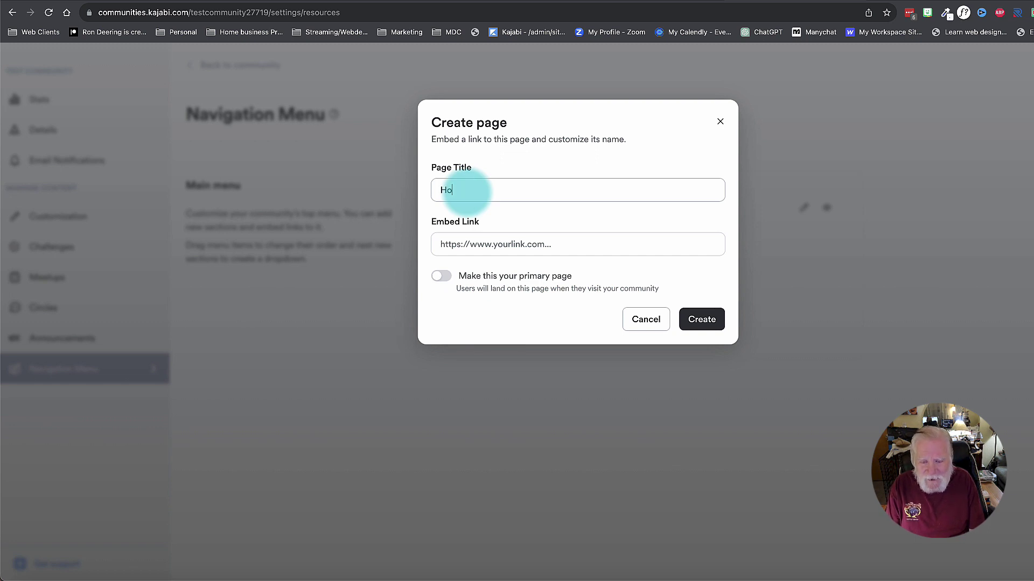
pyautogui.write('me')
pyautogui.press('Tab')
pyautogui.write('ht')
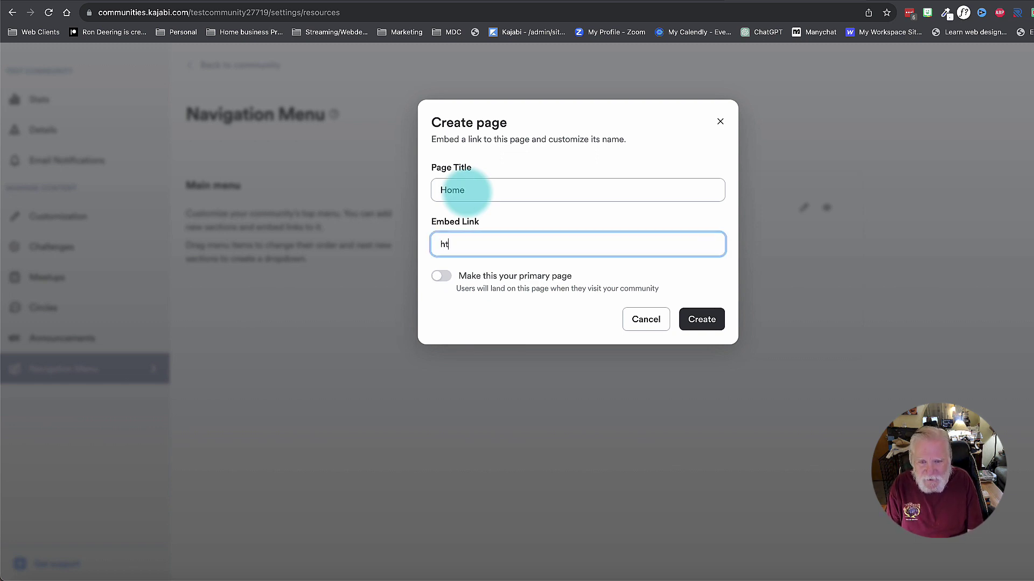
pyautogui.write('tps://g')
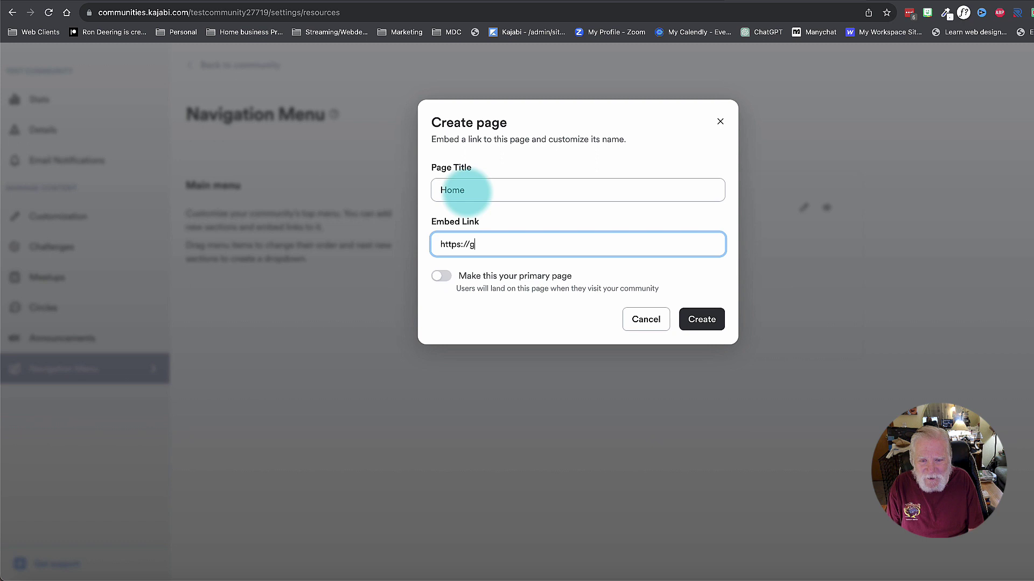
pyautogui.write('oogle.com')
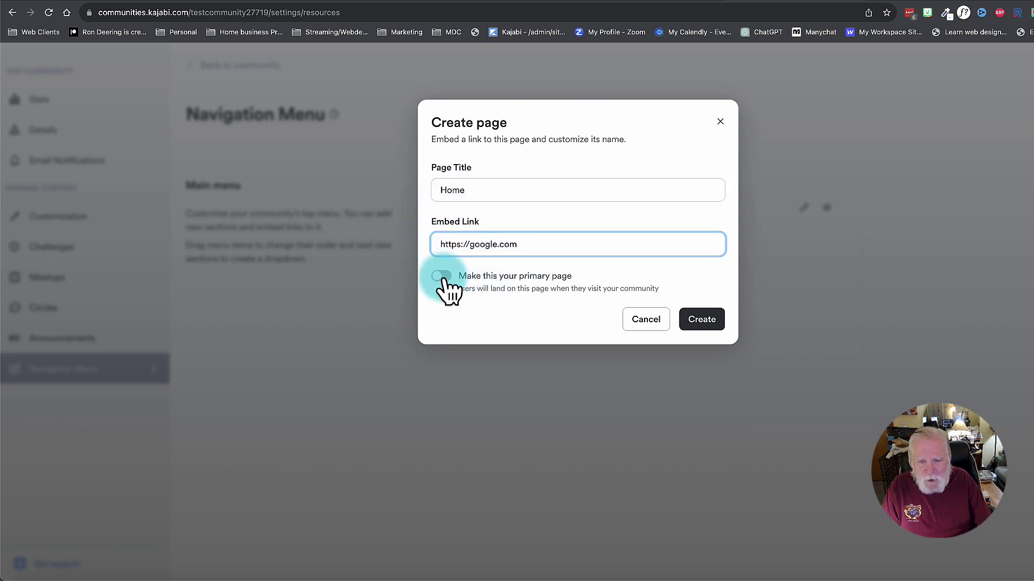
pyautogui.click(707, 323)
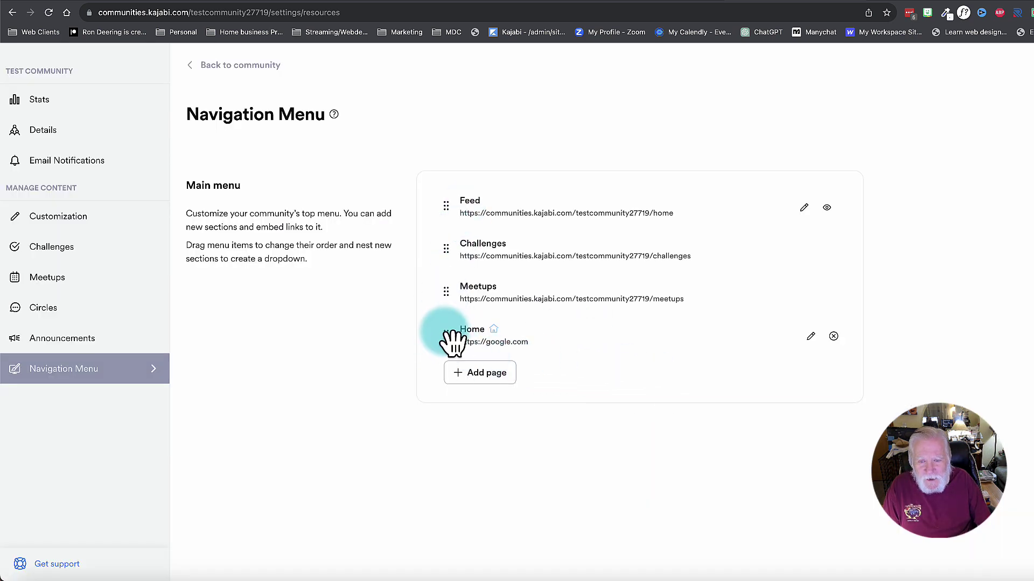
# - Move the Home page above Feed in the community's main menu and return to the community
pyautogui.moveTo(447, 333); pyautogui.dragTo(446, 331)
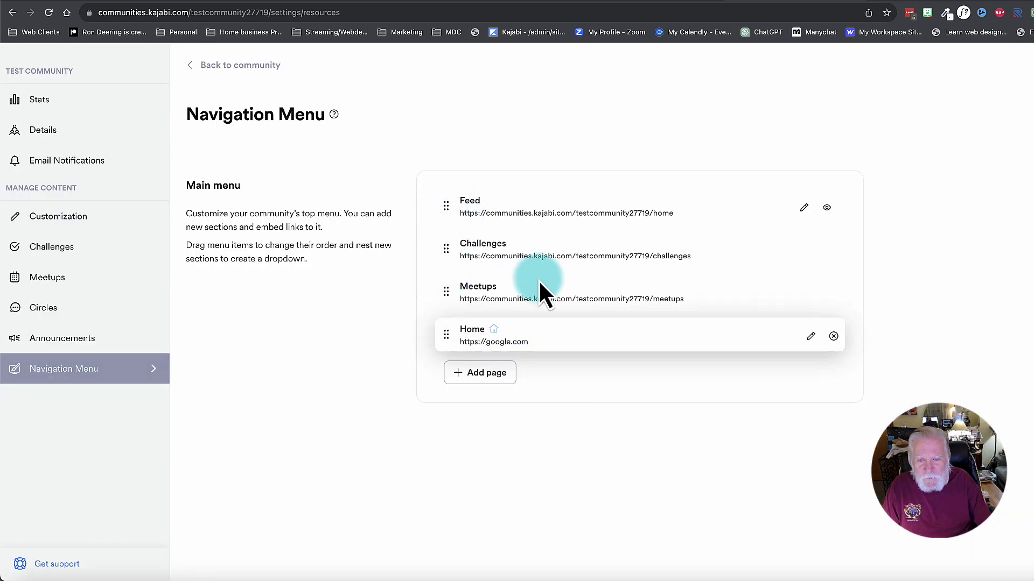
pyautogui.moveTo(545, 283); pyautogui.dragTo(352, 160)
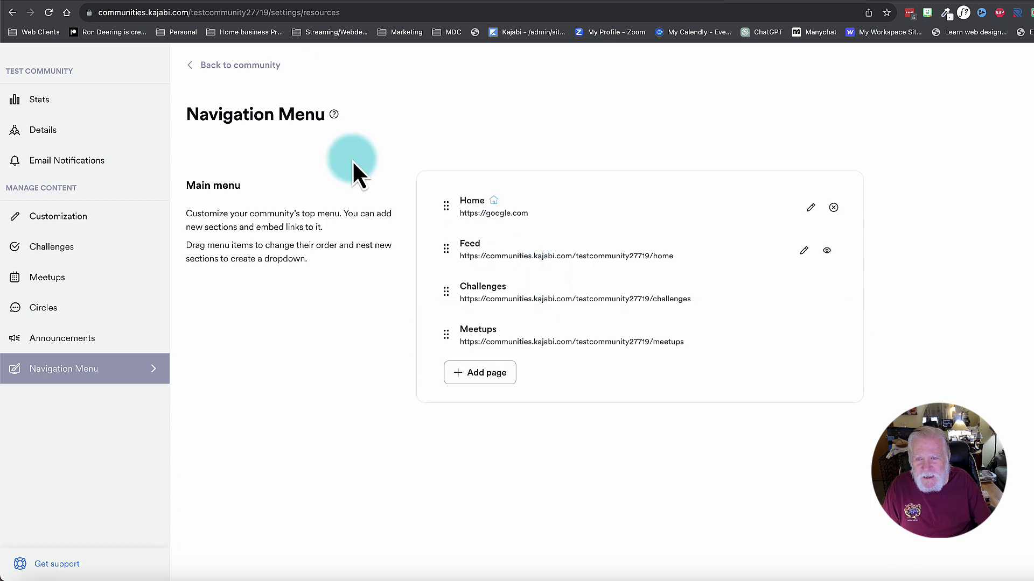
pyautogui.click(225, 64)
# - Check the Challenges and Home pages, open Home's custom link in a new tab, and return to the Home page
pyautogui.click(339, 88)
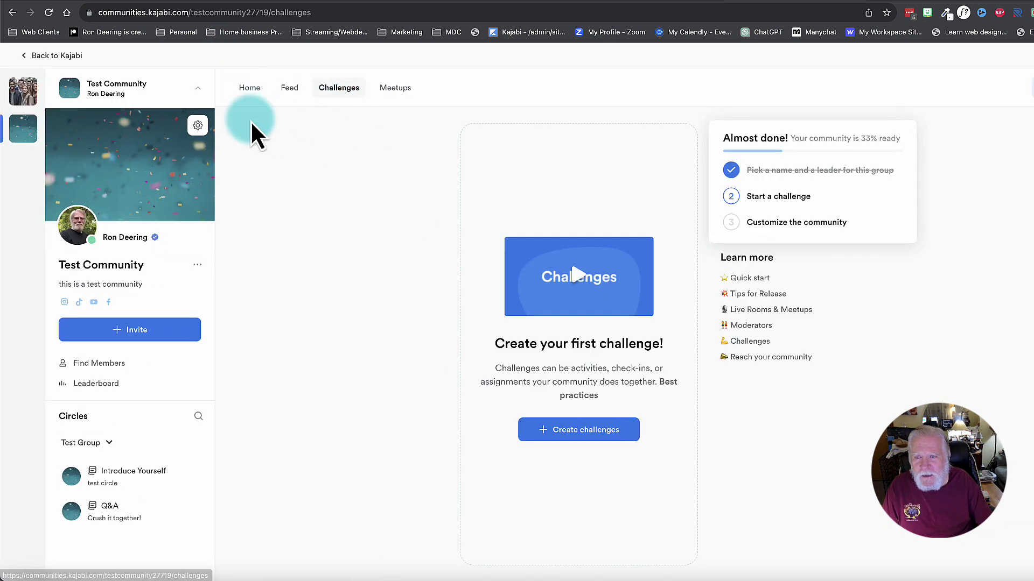
pyautogui.click(252, 92)
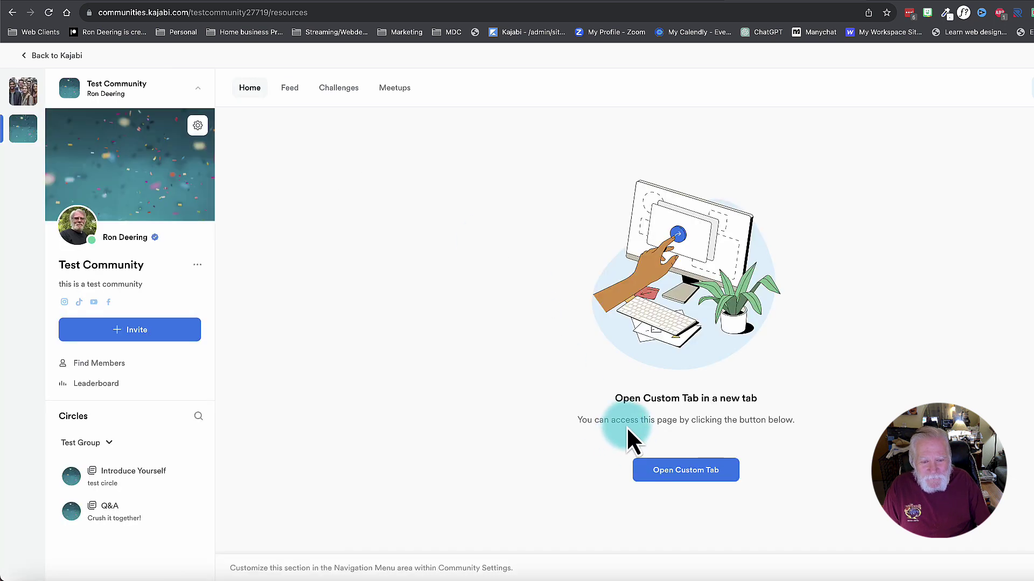
pyautogui.click(683, 481)
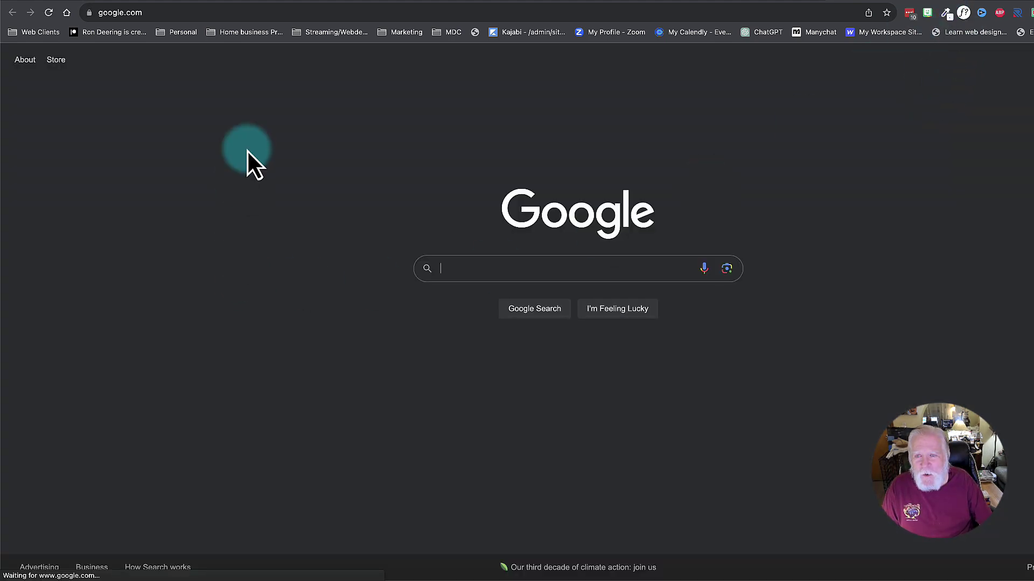
pyautogui.press('super+w')
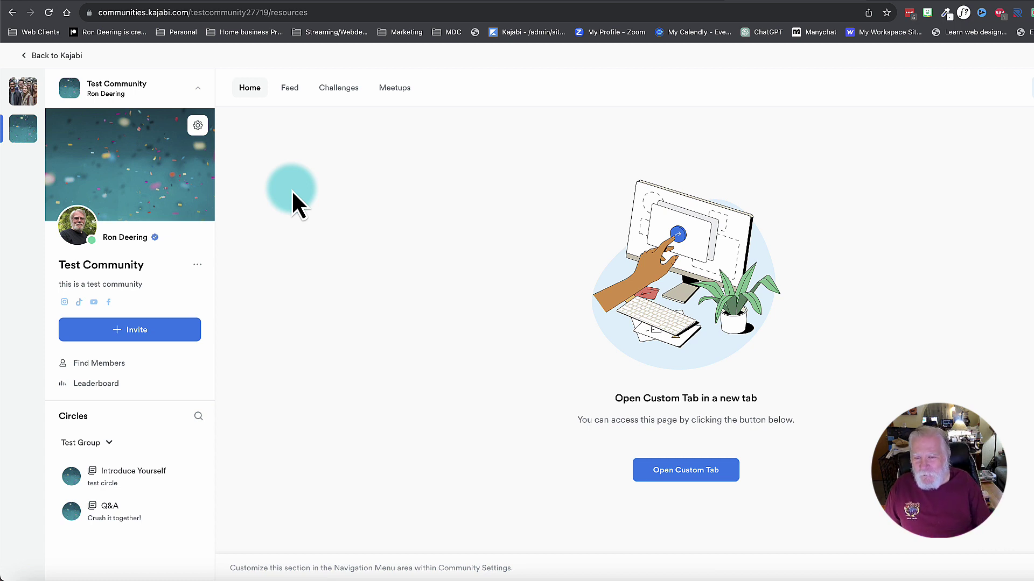
pyautogui.click(250, 99)
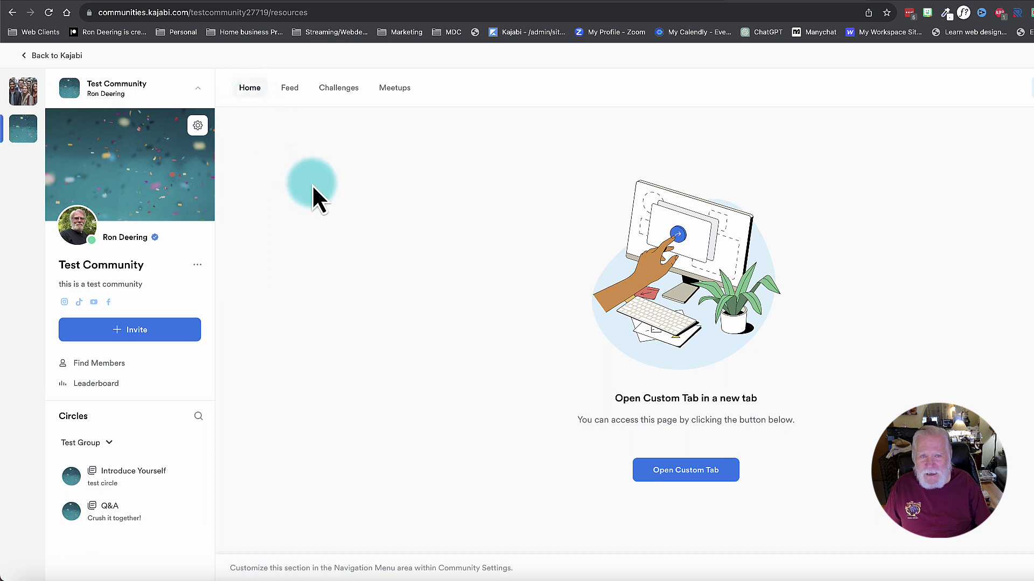
# - Create a landing page from scratch in Kajabi's website pages, using the Blank template and the title "Community Home Page"
pyautogui.click(662, 8)
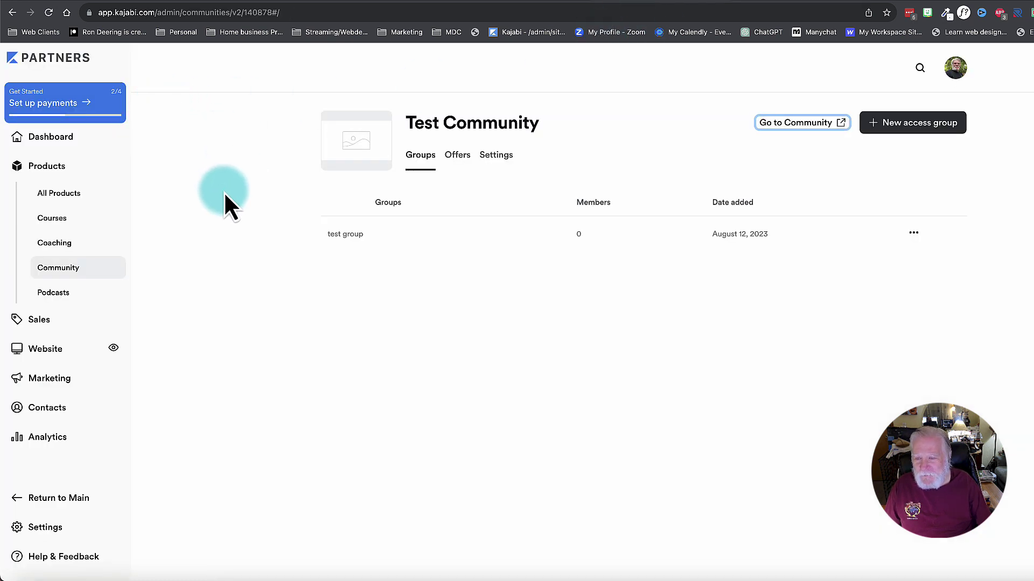
pyautogui.click(55, 349)
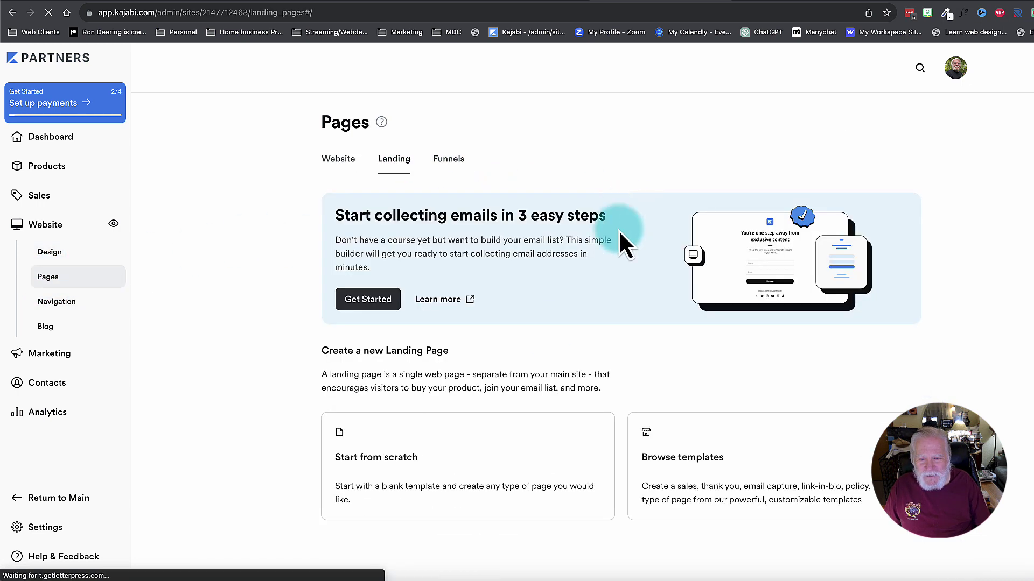
pyautogui.click(391, 466)
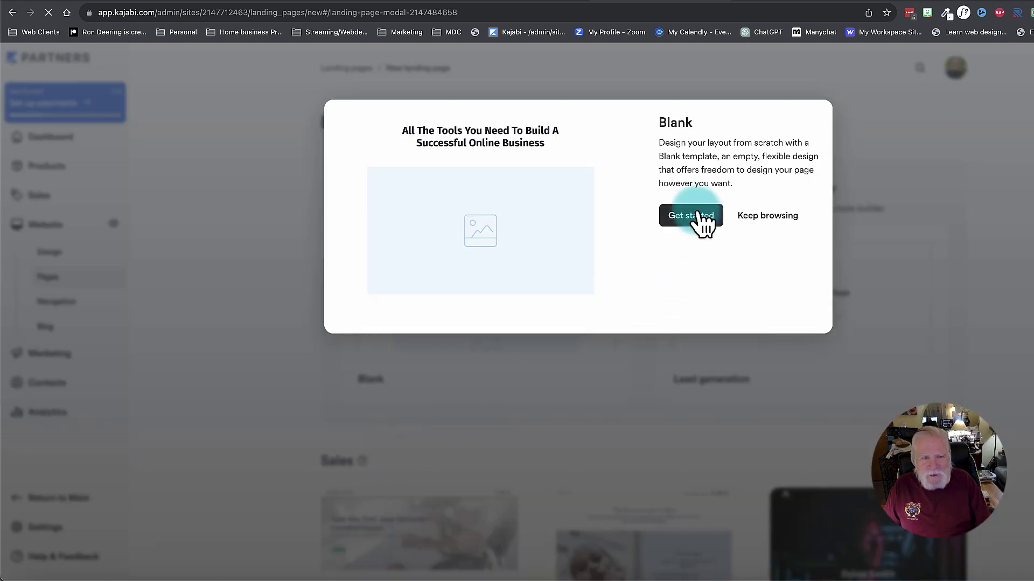
pyautogui.click(700, 218)
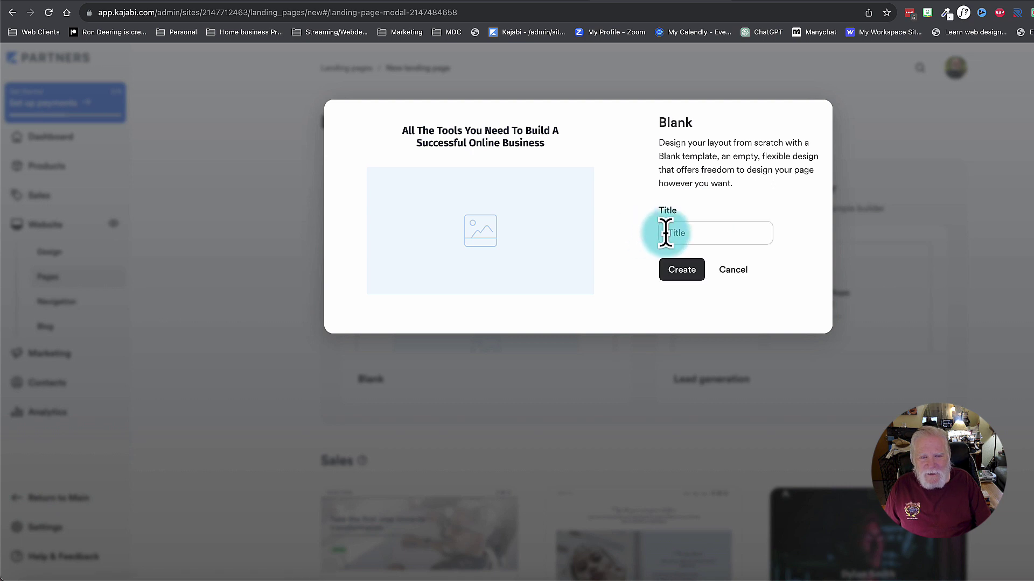
pyautogui.click(697, 233)
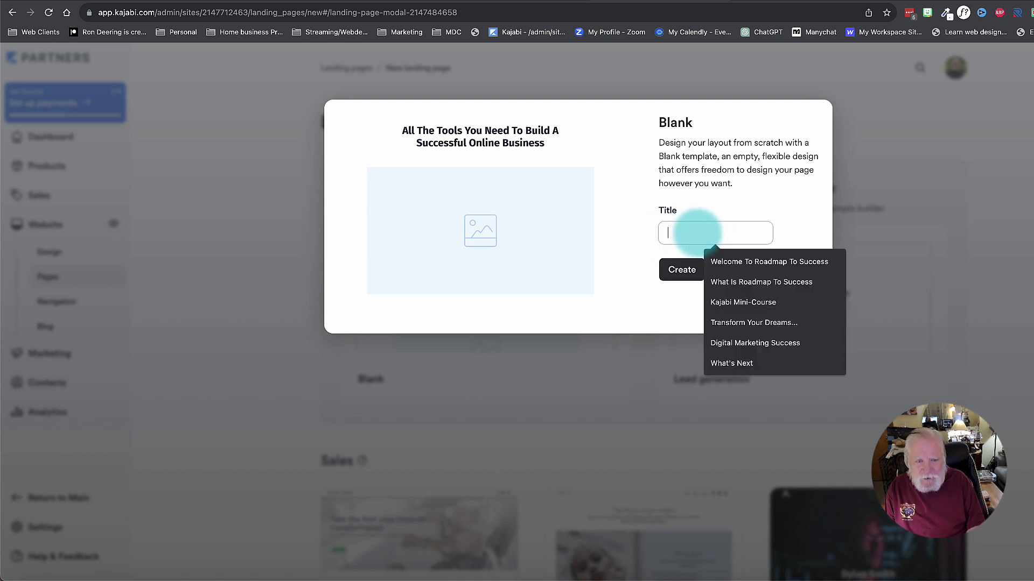
pyautogui.write('Communi')
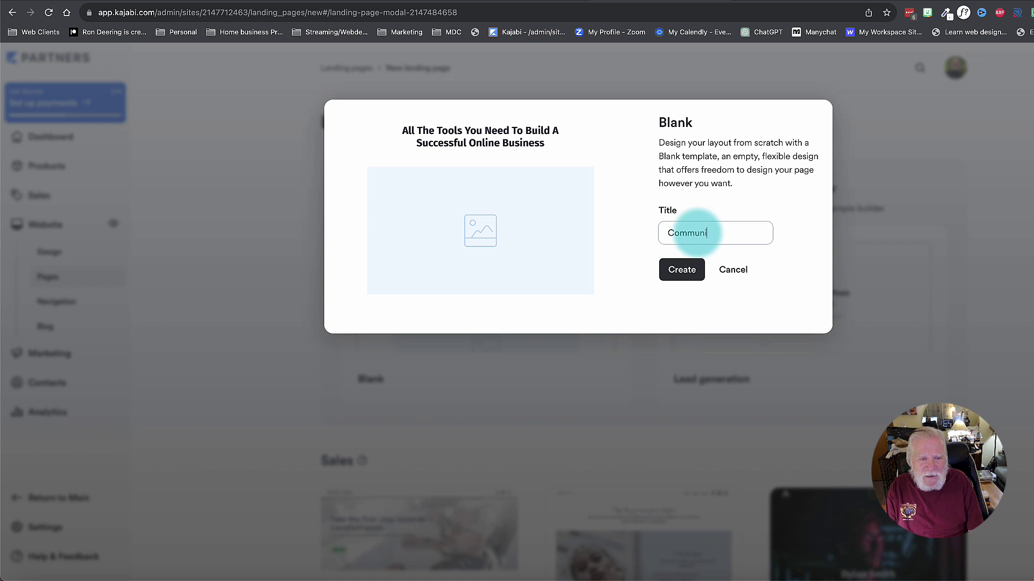
pyautogui.write('ty H')
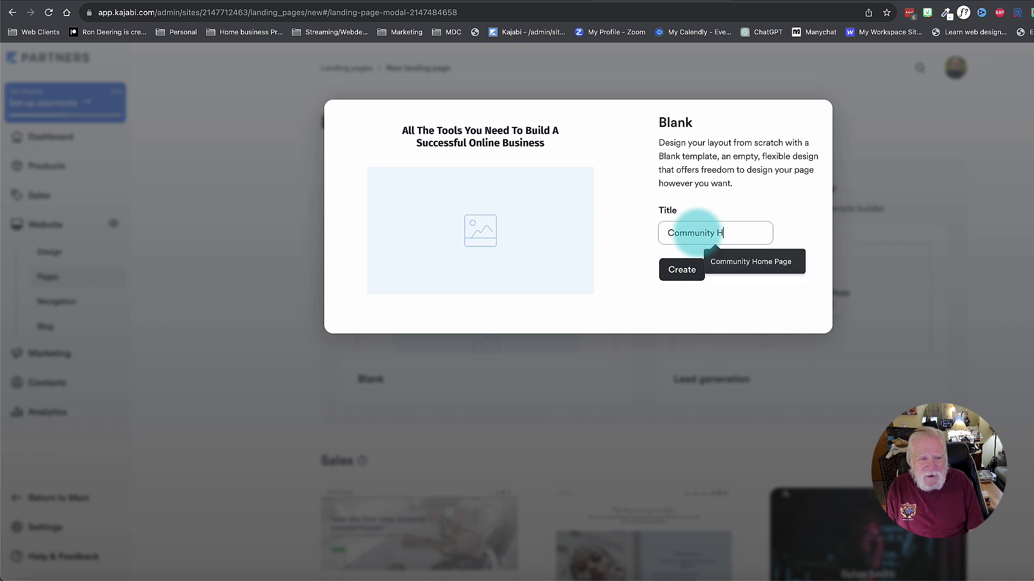
pyautogui.write('ome Pag')
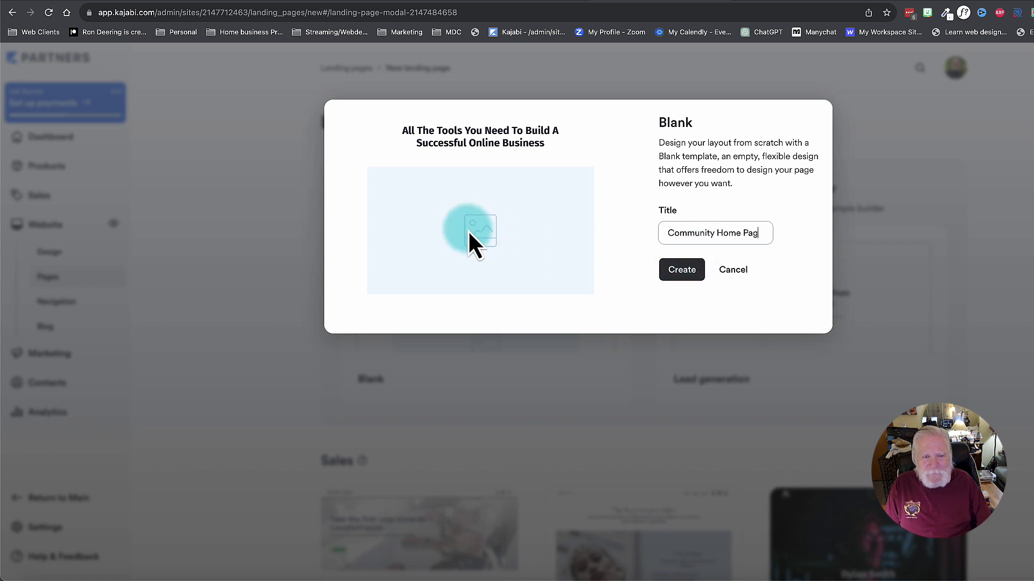
pyautogui.write('e')
pyautogui.press('Return')
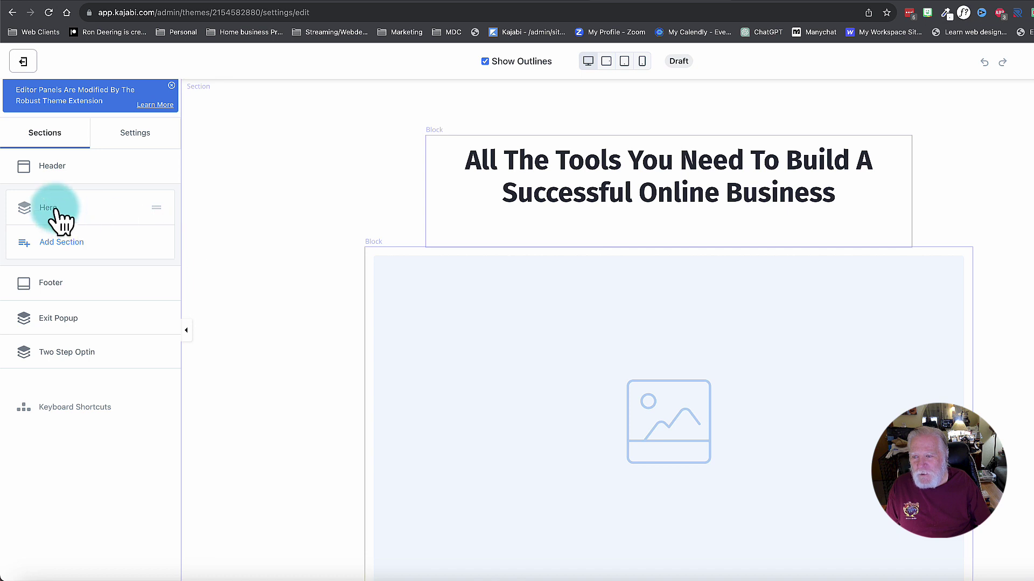
# - Delete the image block from the Hero section and add a text block in its place
pyautogui.click(63, 213)
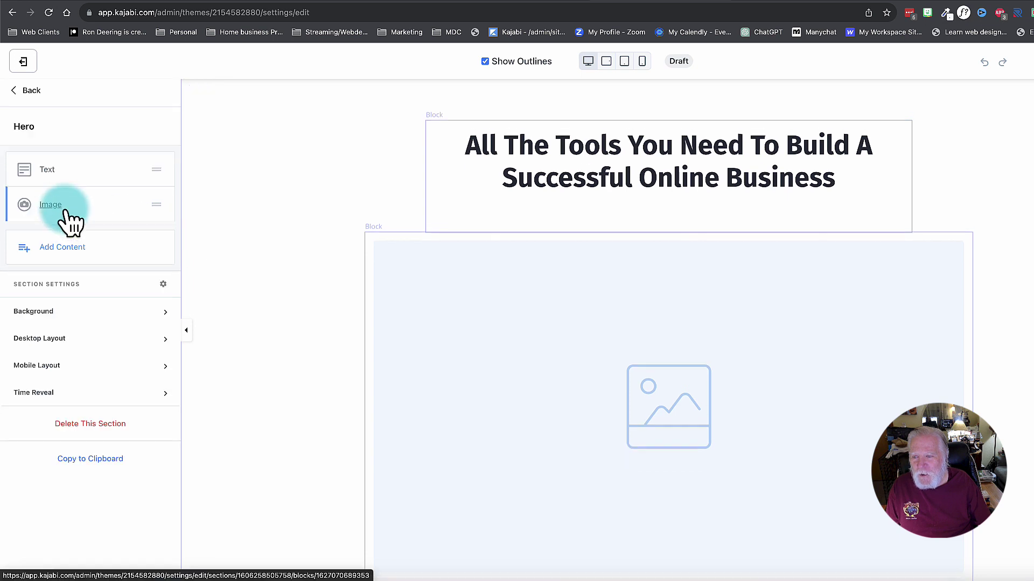
pyautogui.click(128, 209)
pyautogui.click(127, 299)
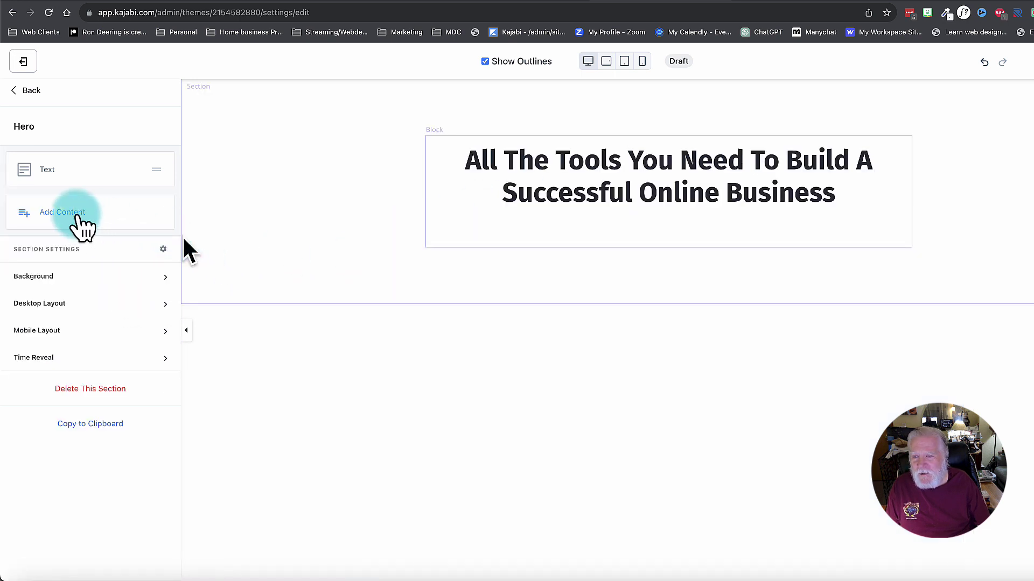
pyautogui.click(65, 218)
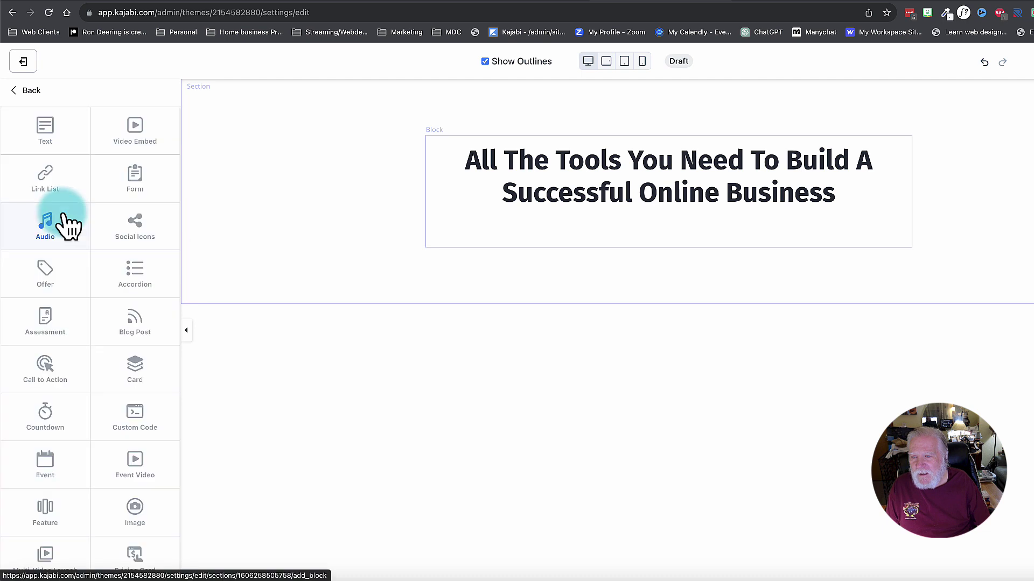
pyautogui.click(50, 131)
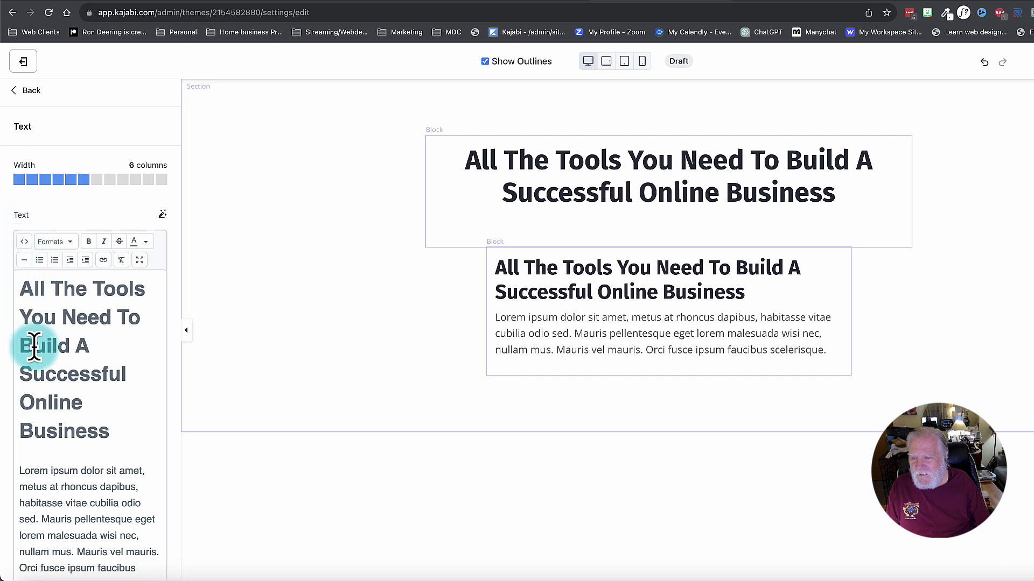
# - Remove the placeholder heading and its leftover empty line from the new text block, keeping only the paragraph
pyautogui.click(109, 431)
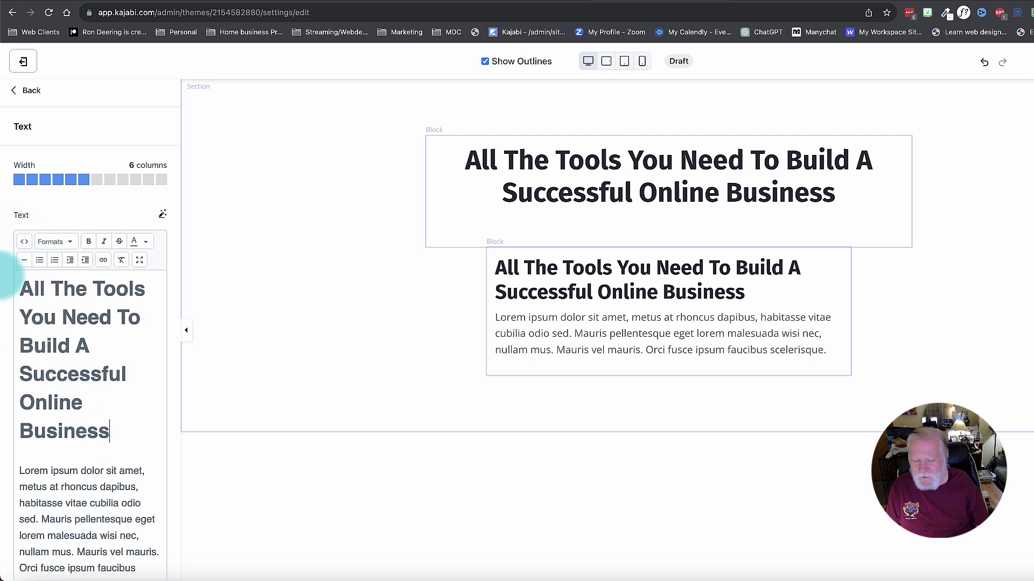
pyautogui.press('super+shift+Up')
pyautogui.press('BackSpace')
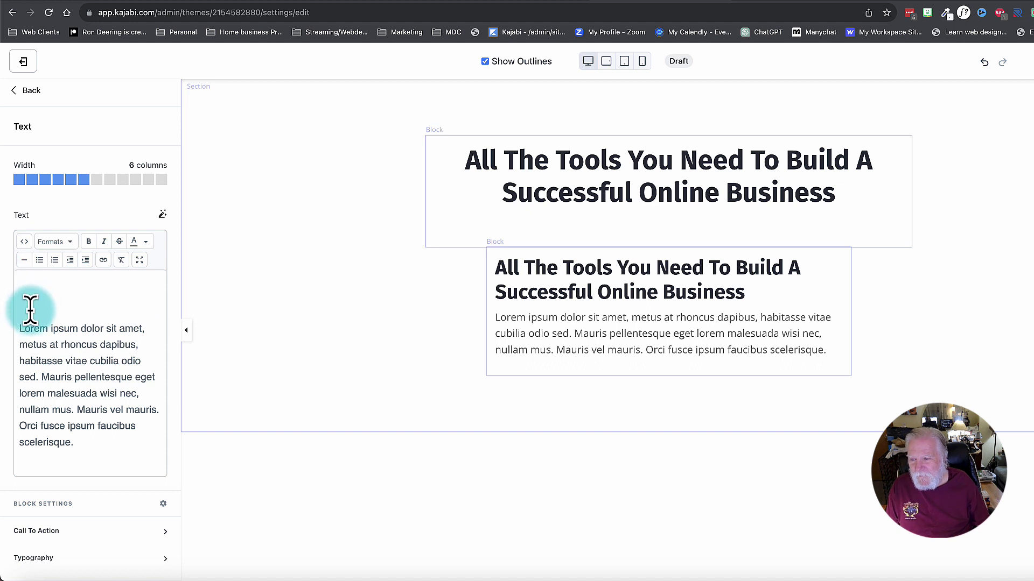
pyautogui.click(59, 242)
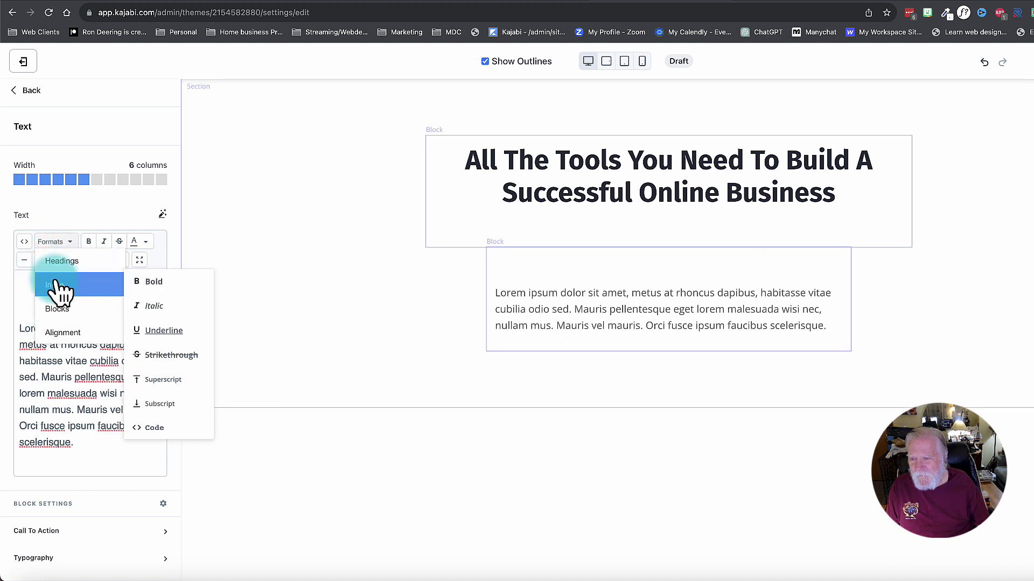
pyautogui.click(51, 304)
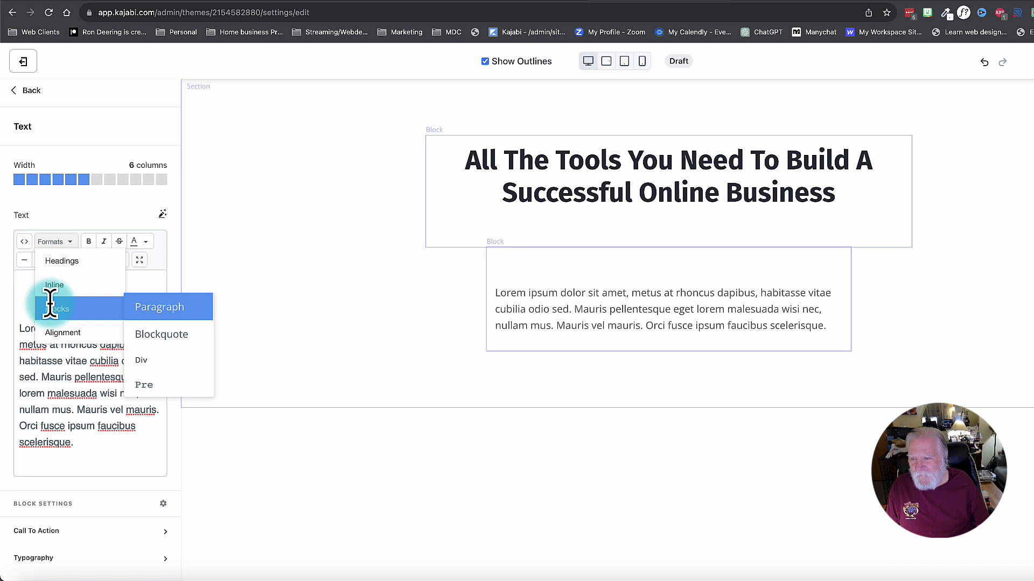
pyautogui.click(21, 319)
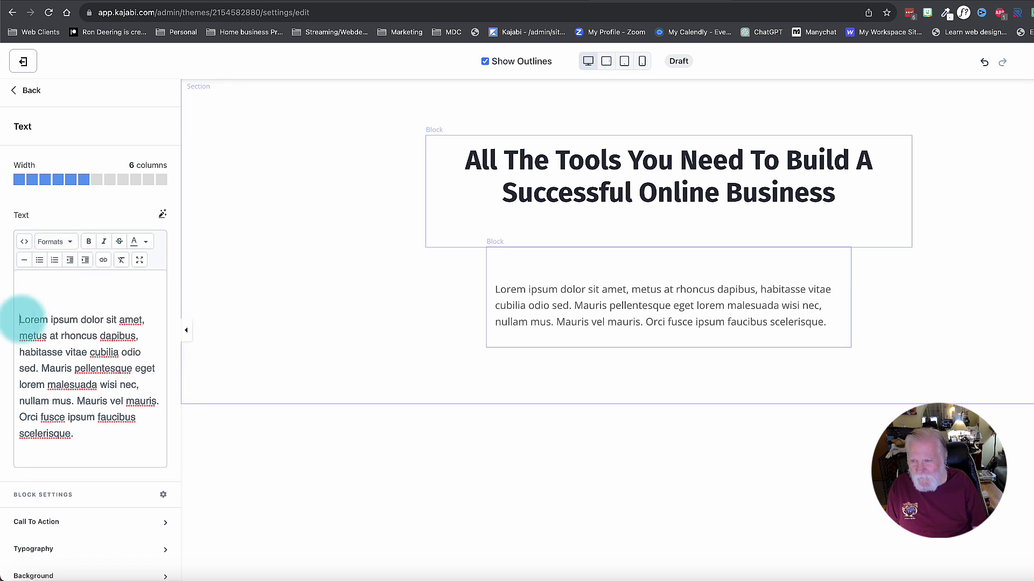
pyautogui.press('BackSpace')
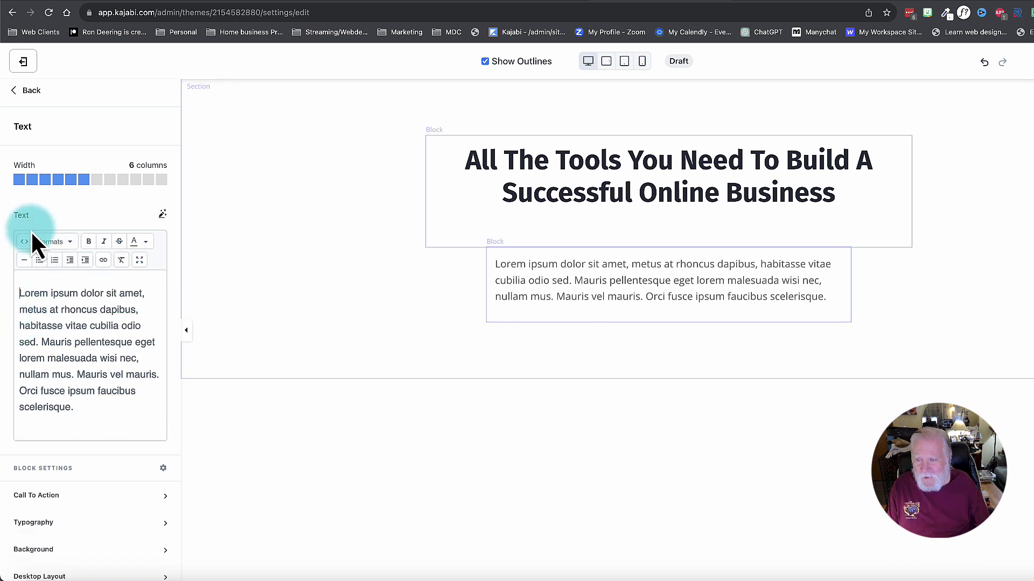
# - Replace the placeholder paragraph with "Getting Started - Go to the Introduce yourself Circle and tell us a little bit about you."
pyautogui.moveTo(18, 293); pyautogui.dragTo(75, 421)
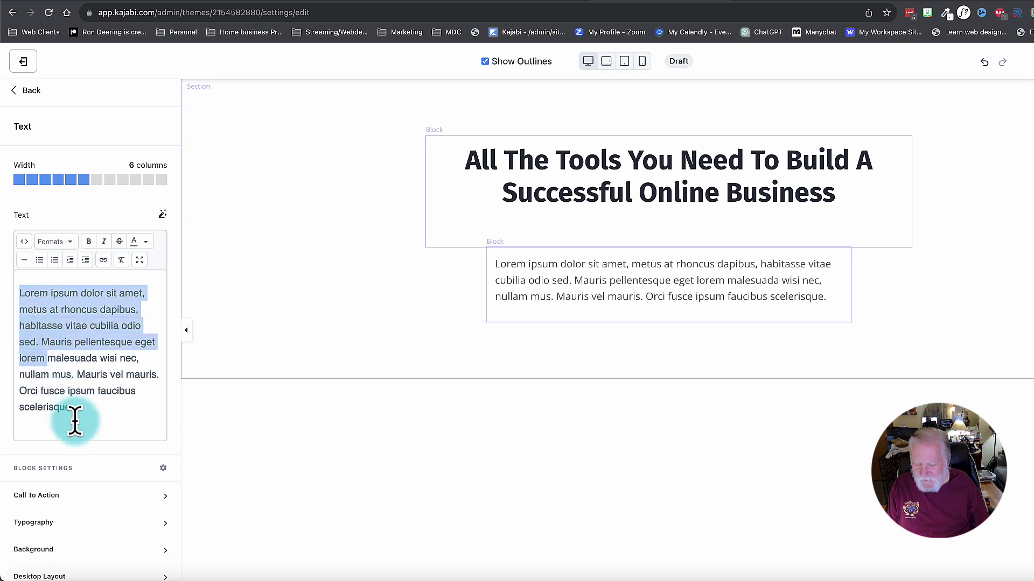
pyautogui.write('G')
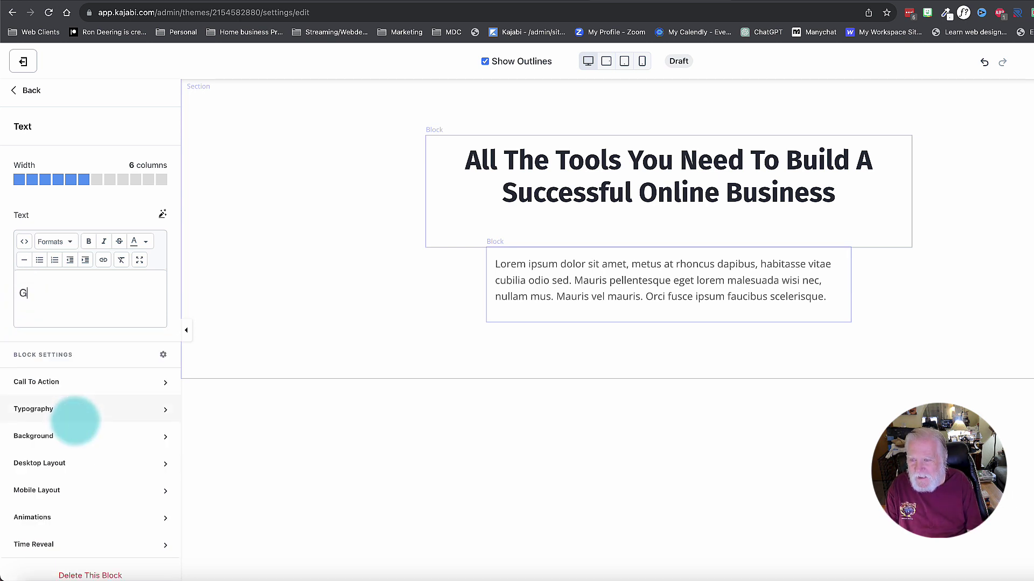
pyautogui.write('etting Started')
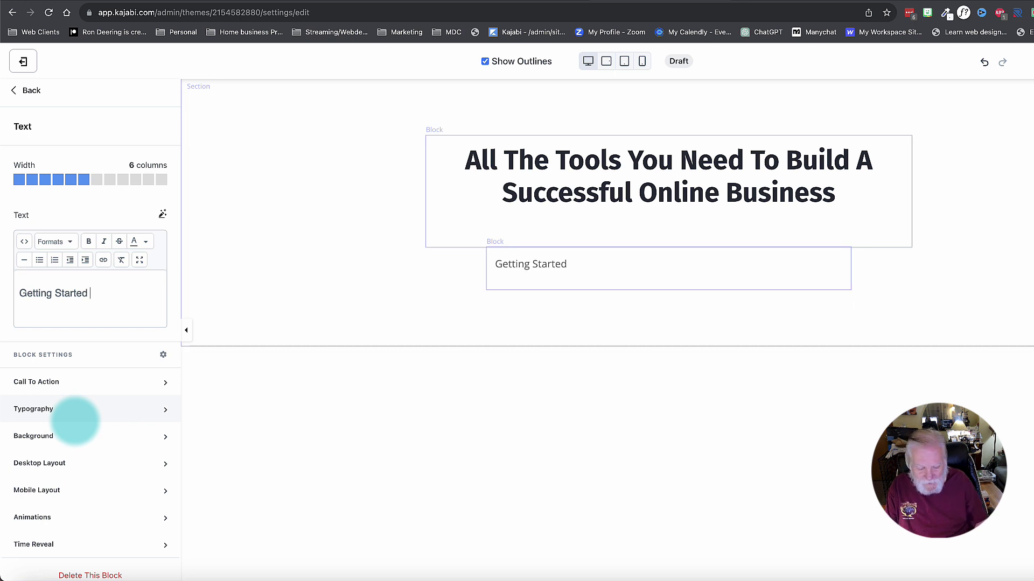
pyautogui.write(' - ')
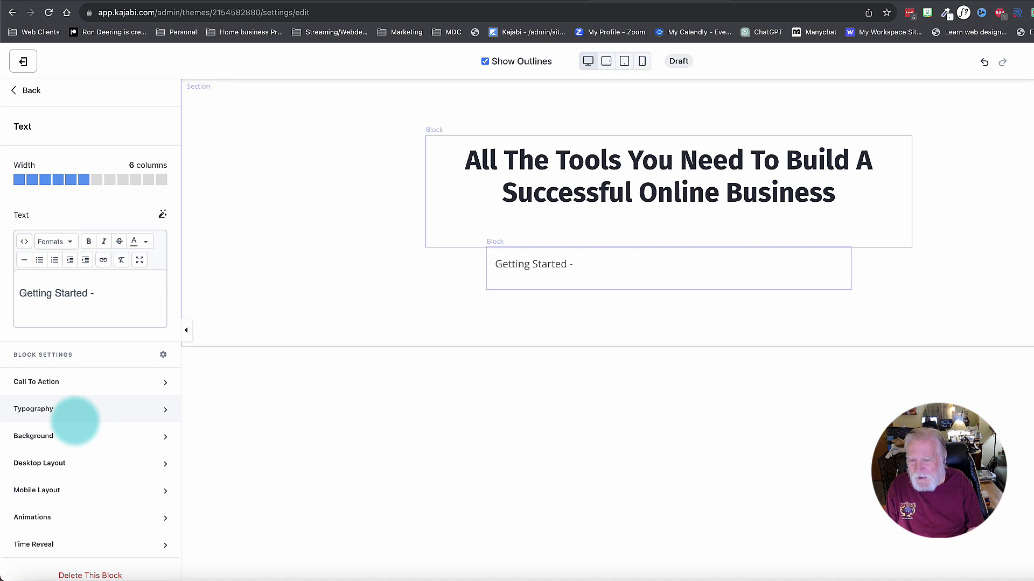
pyautogui.write('G')
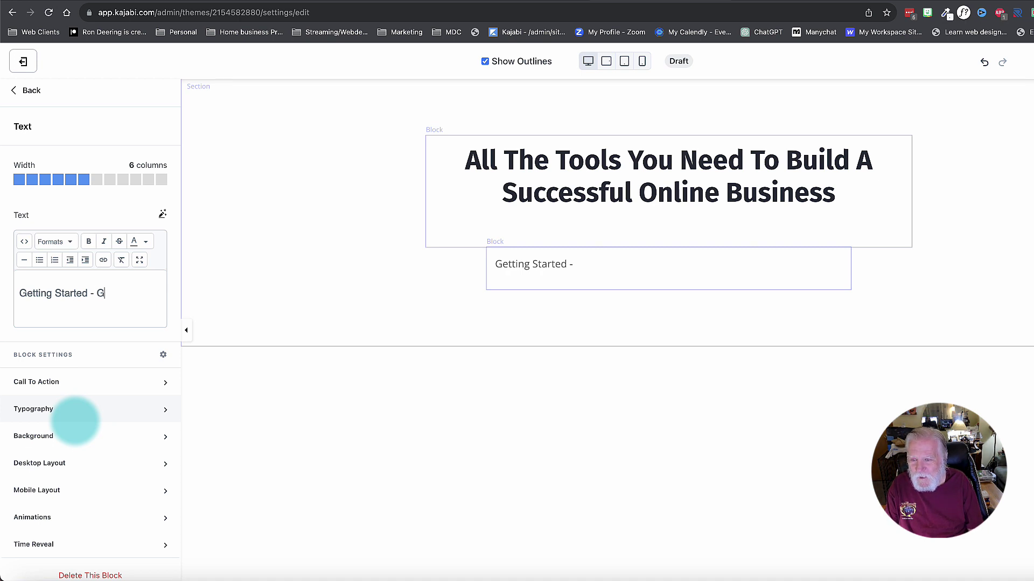
pyautogui.write('o to the Introduc')
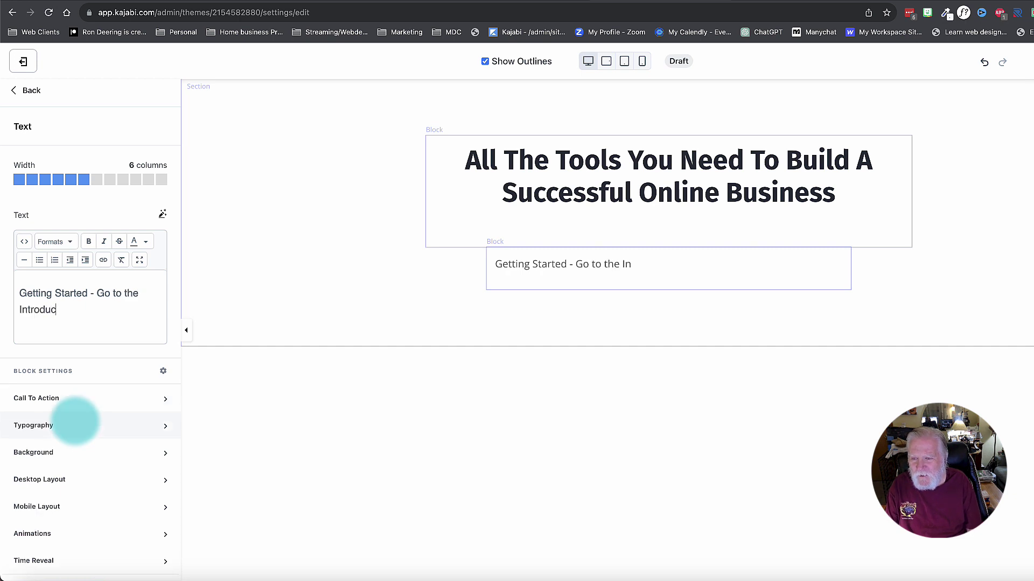
pyautogui.write('e yourself Ci')
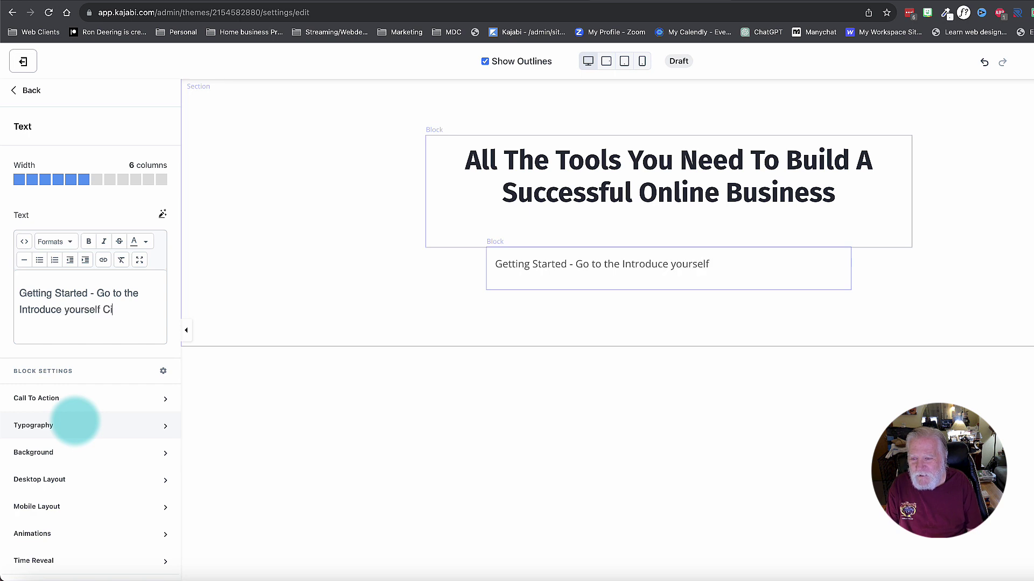
pyautogui.write('rlcle and tel')
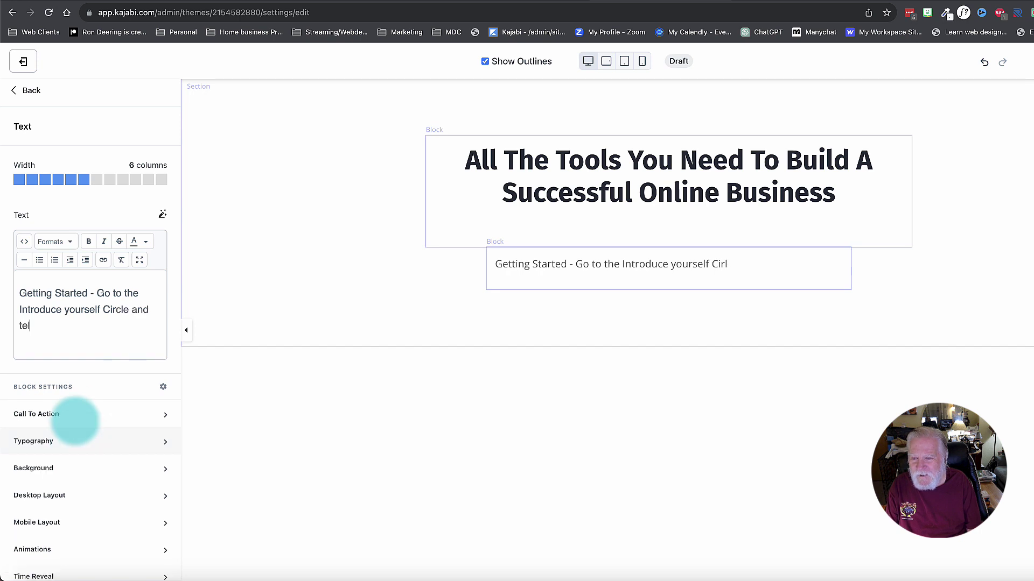
pyautogui.write('l us a little bit about you')
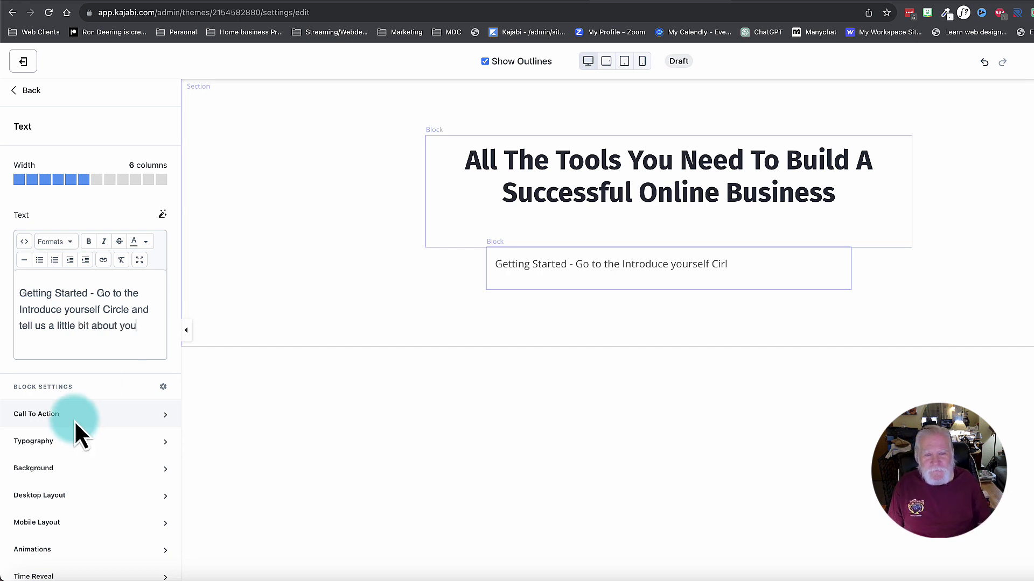
pyautogui.write('.')
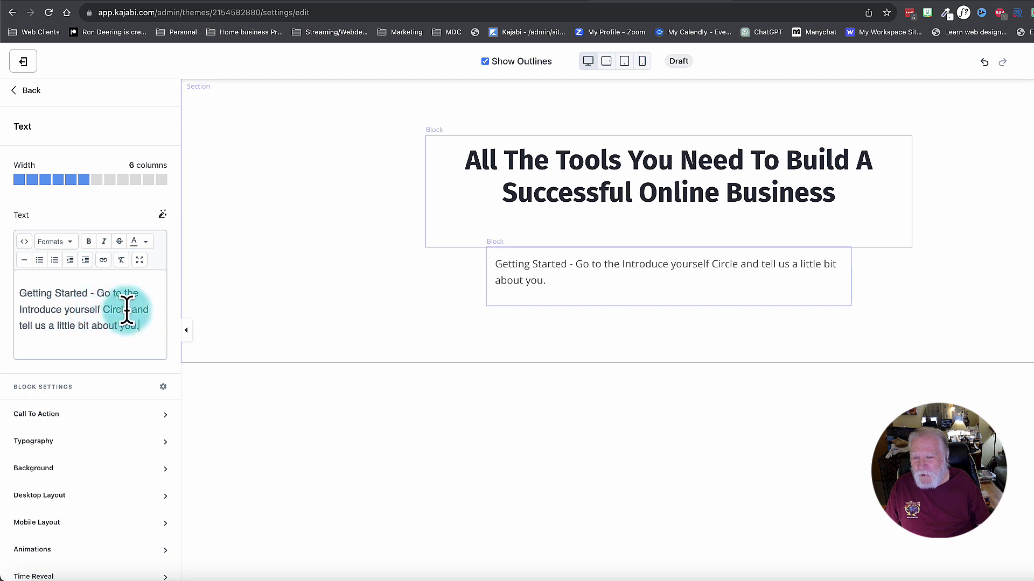
# - Link the words "Introduce yourself Circle" to the Introduce Yourself circle, using the address copied from its community page
pyautogui.moveTo(129, 309); pyautogui.dragTo(25, 310)
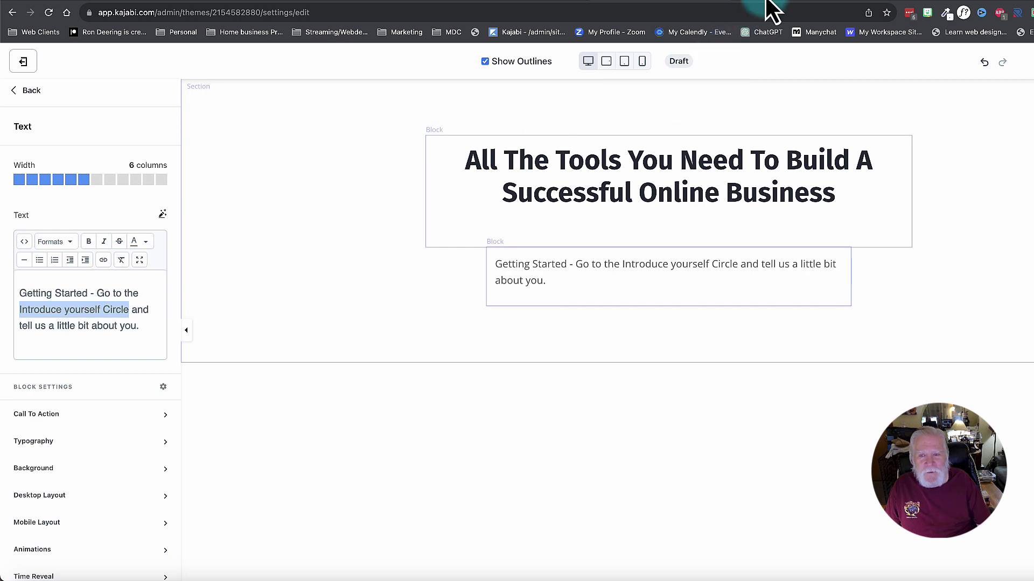
pyautogui.hotkey('ctrl', 'Tab')
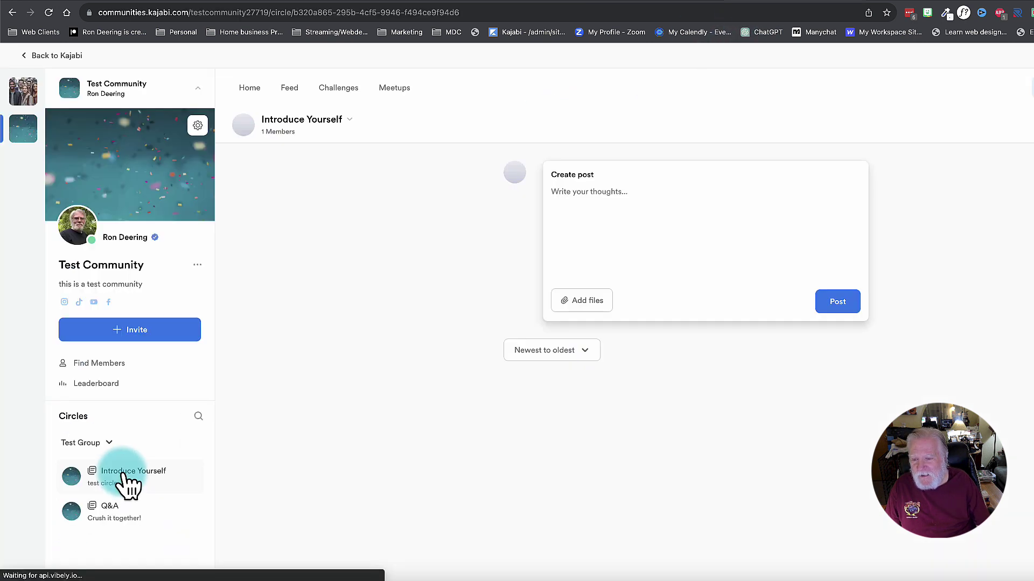
pyautogui.click(477, 12)
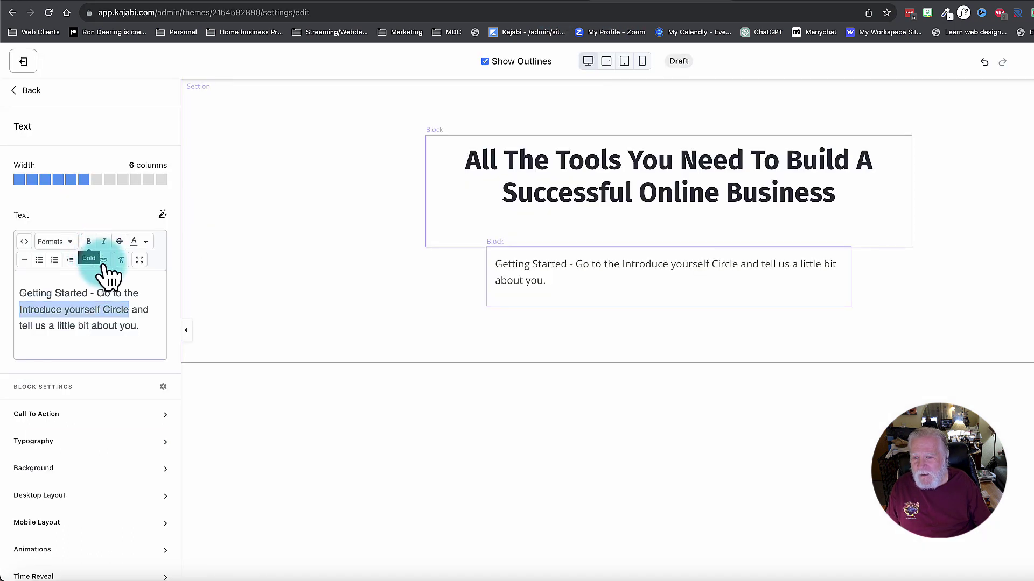
pyautogui.click(104, 261)
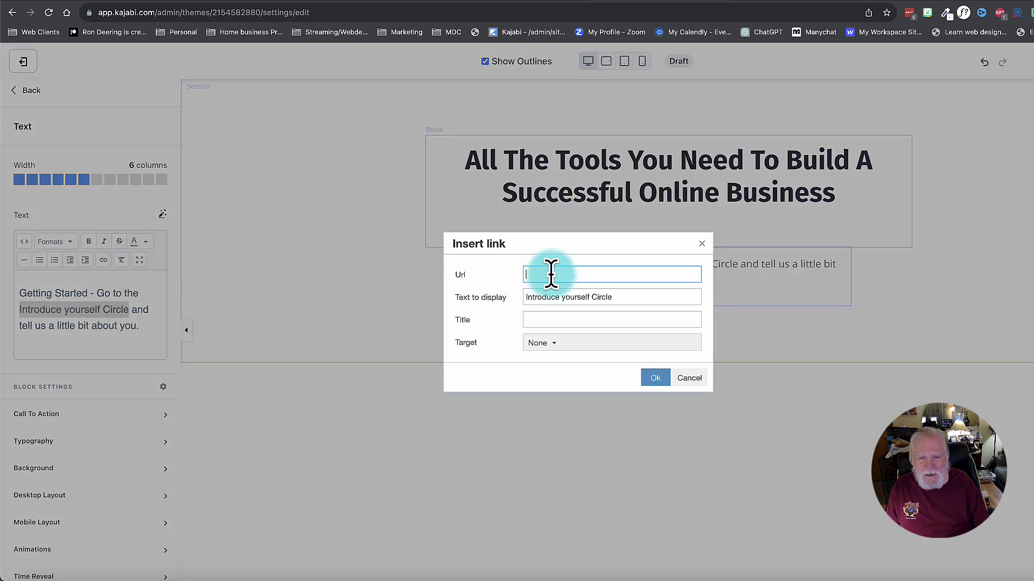
pyautogui.press('super+v')
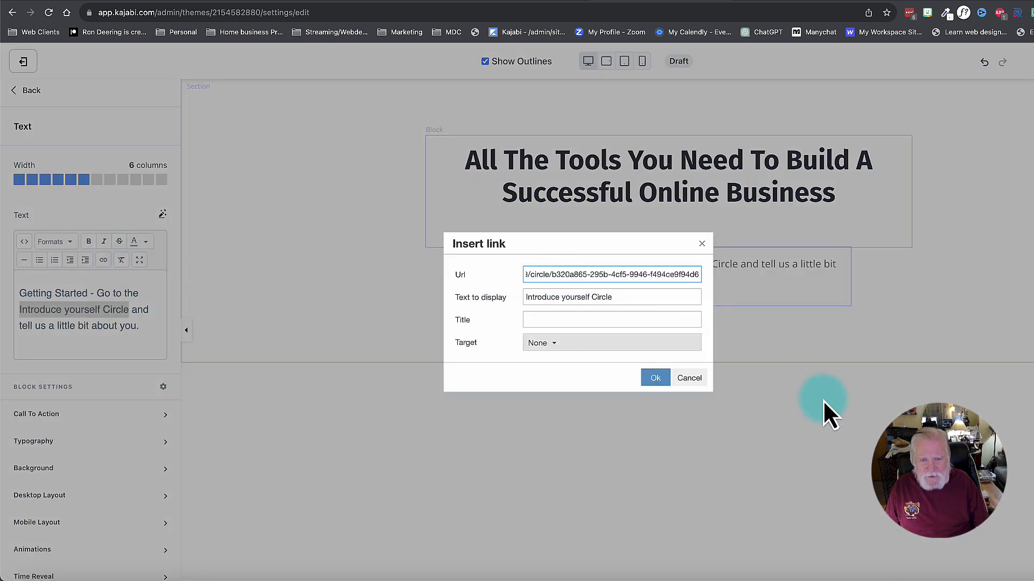
pyautogui.click(655, 378)
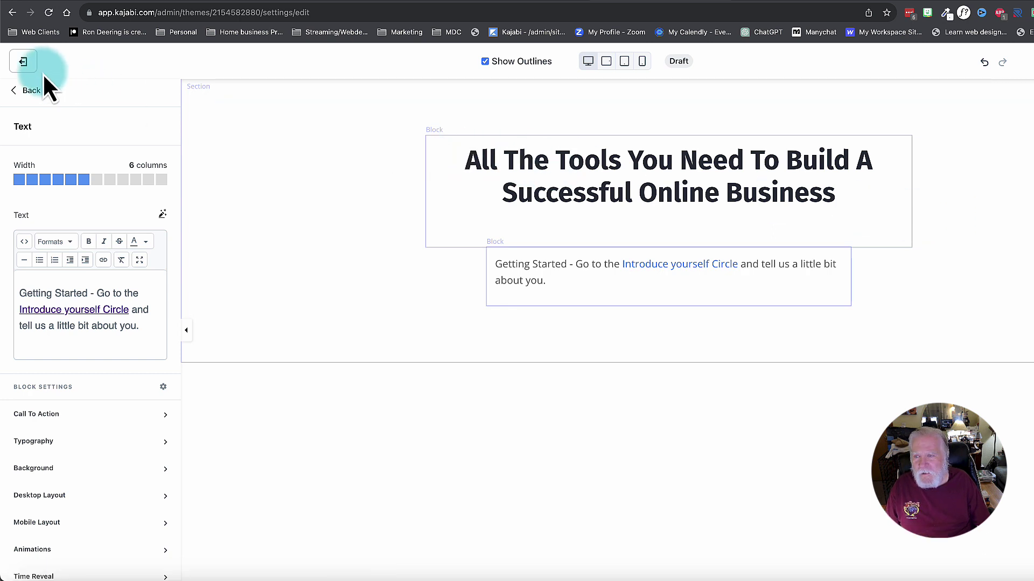
# - Leave the page editor, publish the Community Home Page landing page and copy its link
pyautogui.click(23, 62)
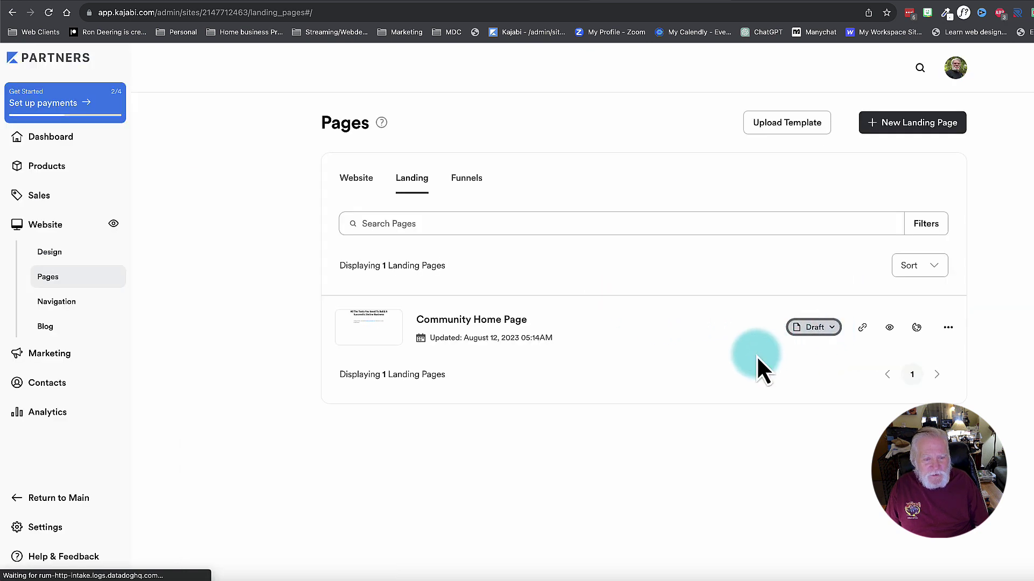
pyautogui.click(862, 329)
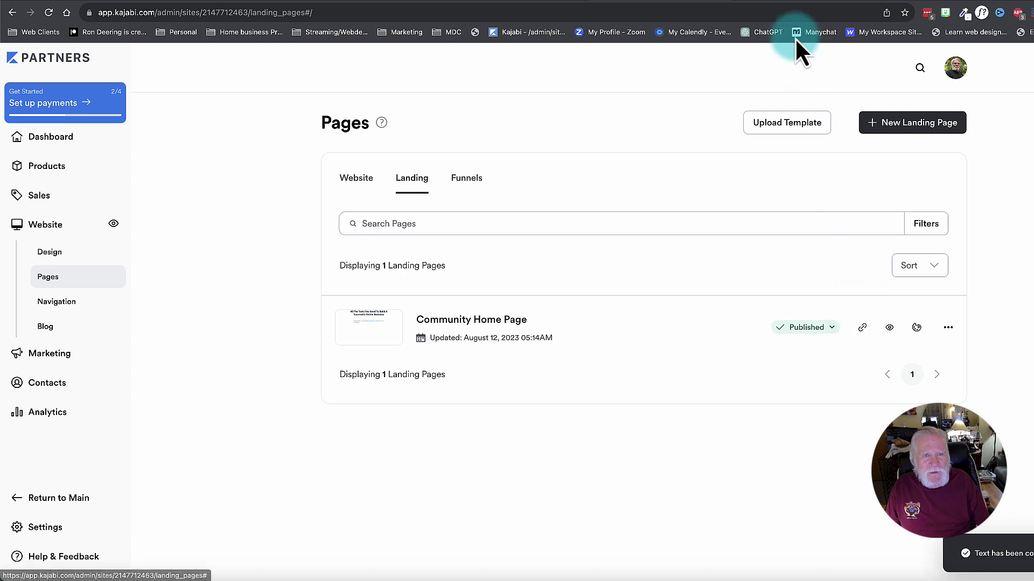
pyautogui.click(783, 3)
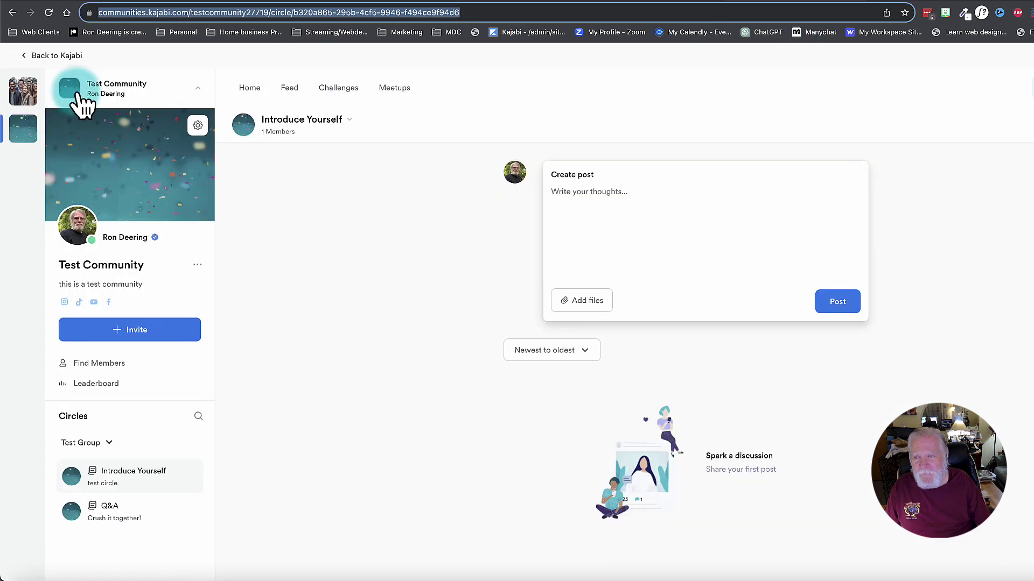
pyautogui.click(198, 126)
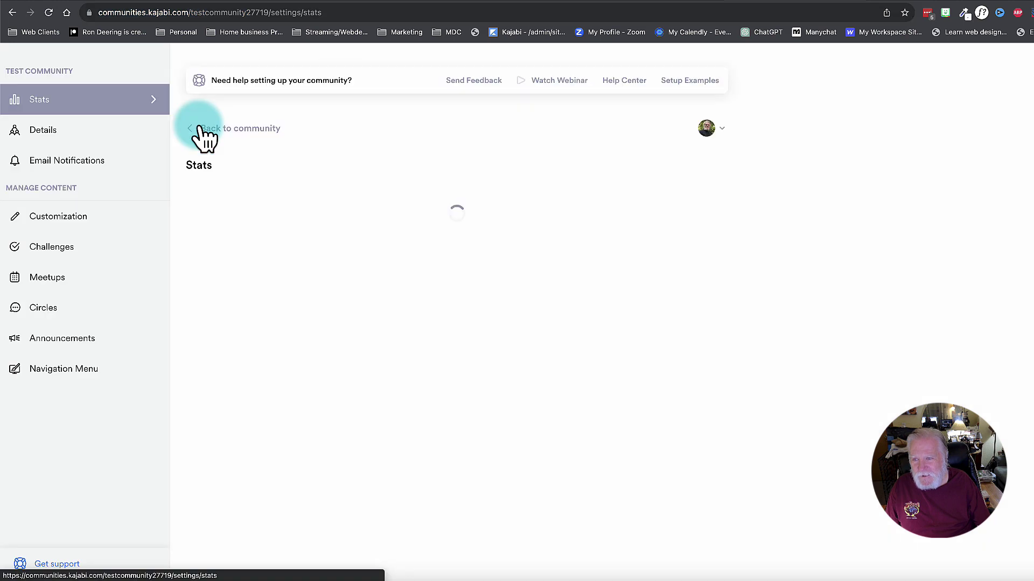
pyautogui.click(27, 375)
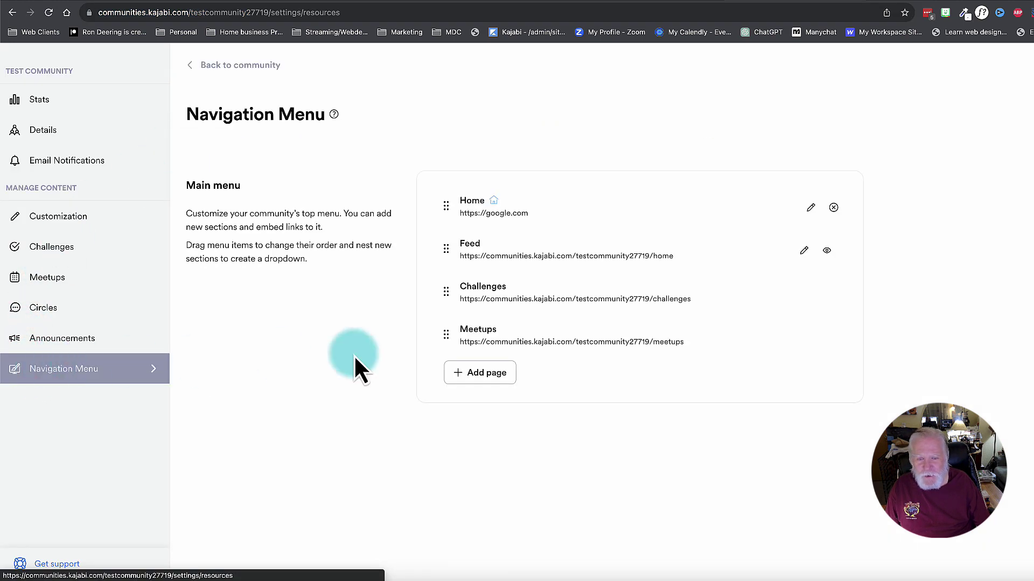
pyautogui.click(811, 208)
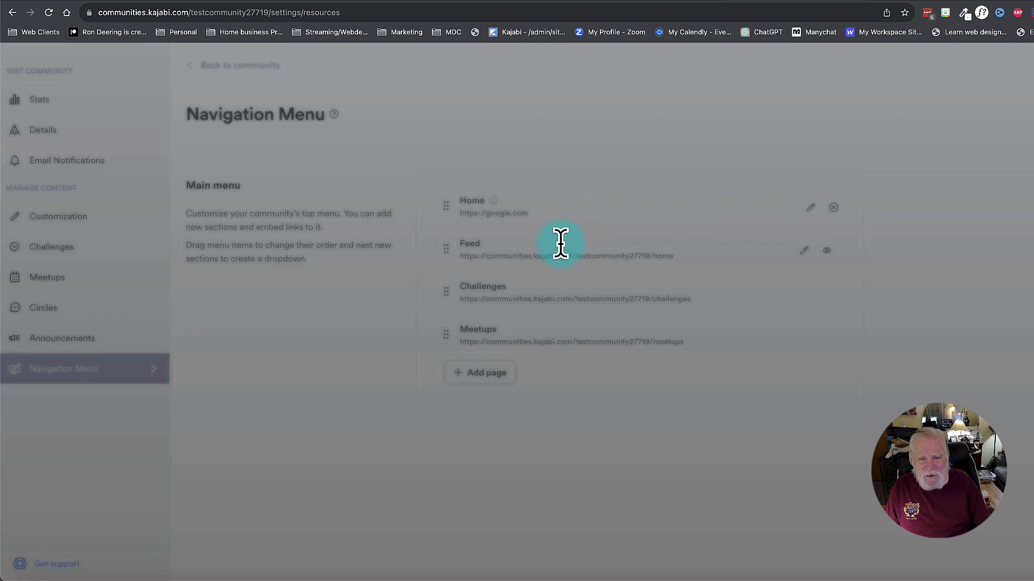
pyautogui.press('super+v')
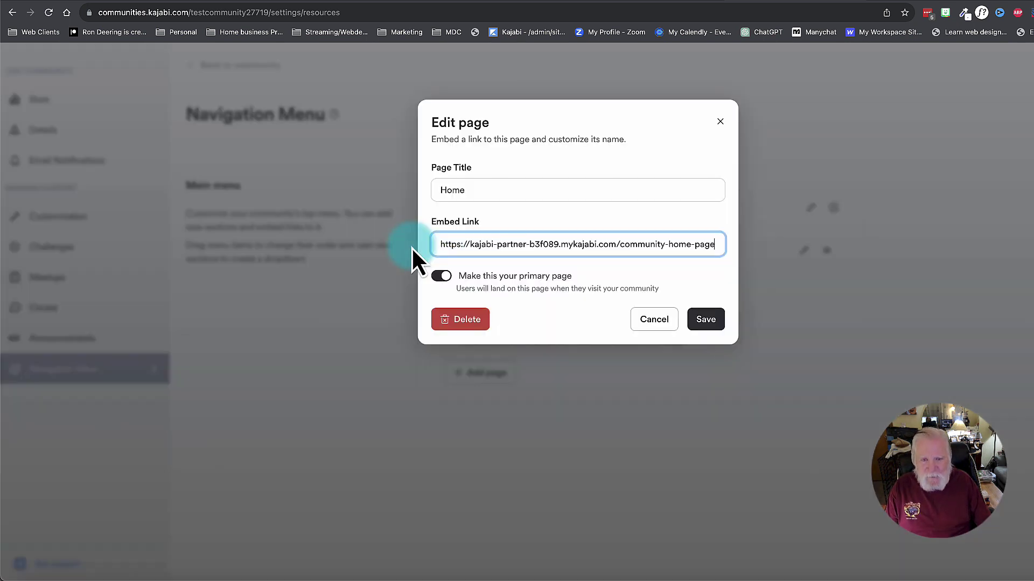
pyautogui.click(709, 326)
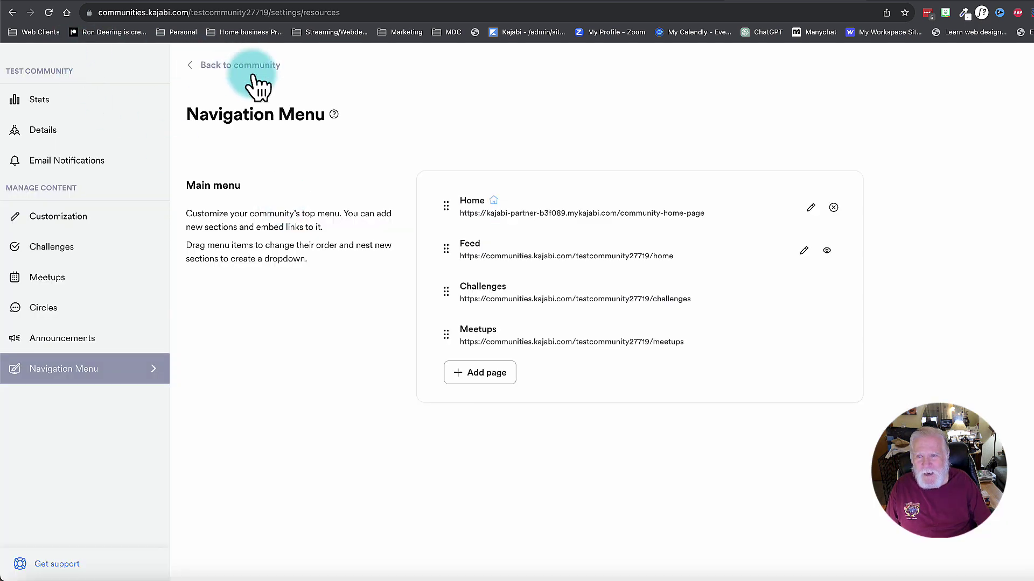
# - Test the Introduce yourself Circle link on the community's Home page and compare it with opening the circle from the Circles list
pyautogui.click(253, 74)
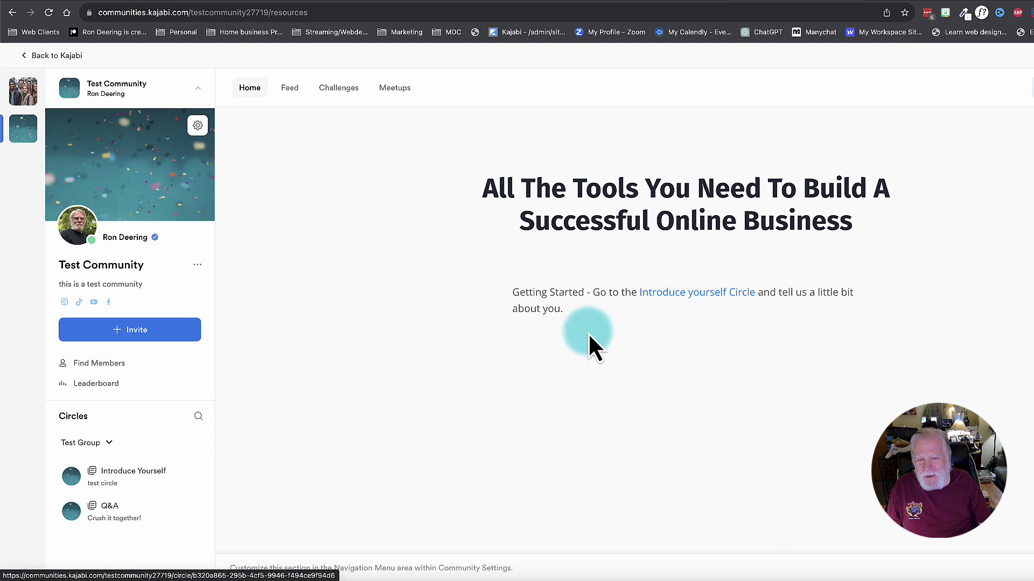
pyautogui.click(668, 295)
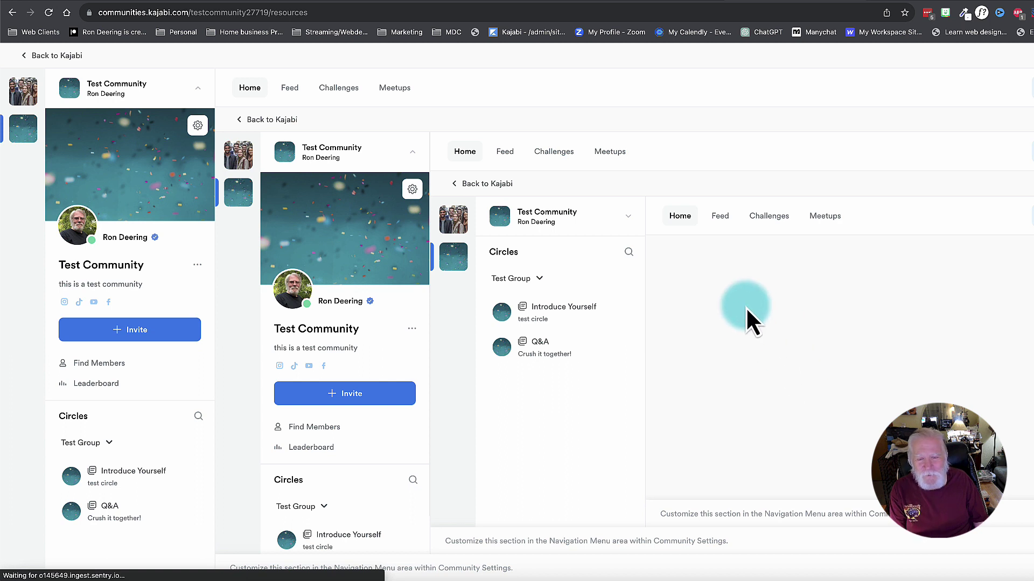
pyautogui.click(253, 89)
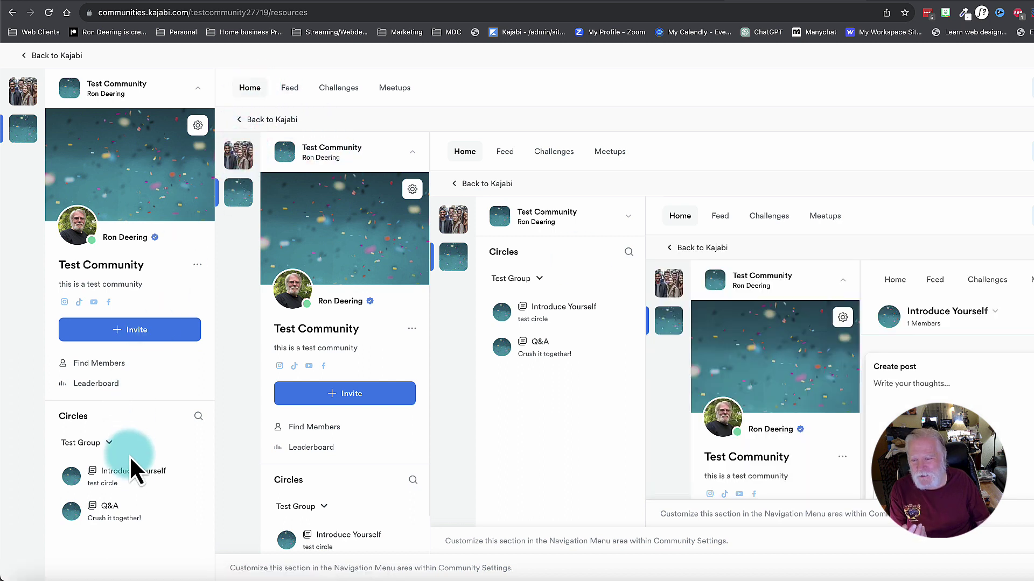
pyautogui.click(129, 474)
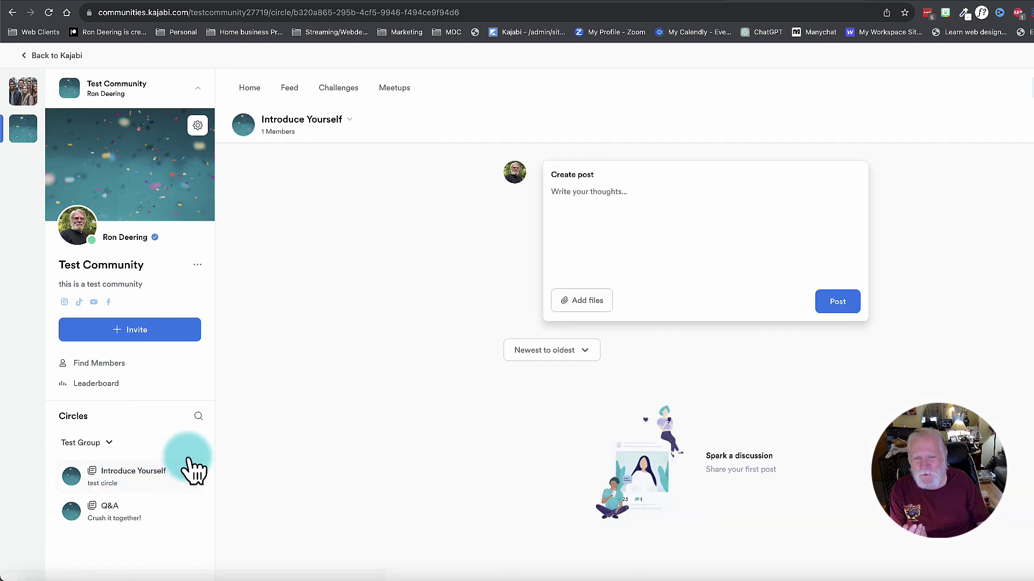
pyautogui.click(251, 89)
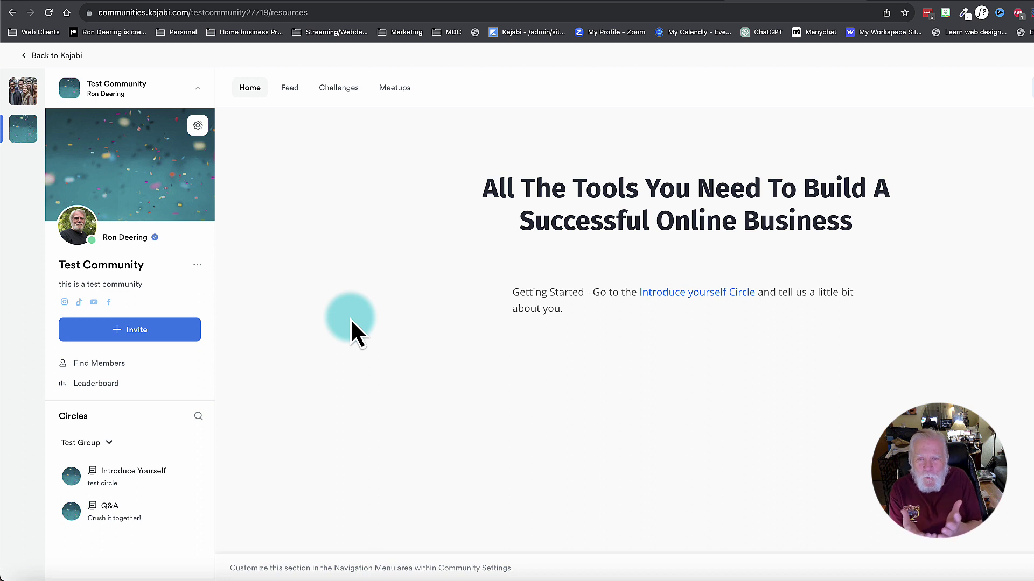
pyautogui.click(130, 476)
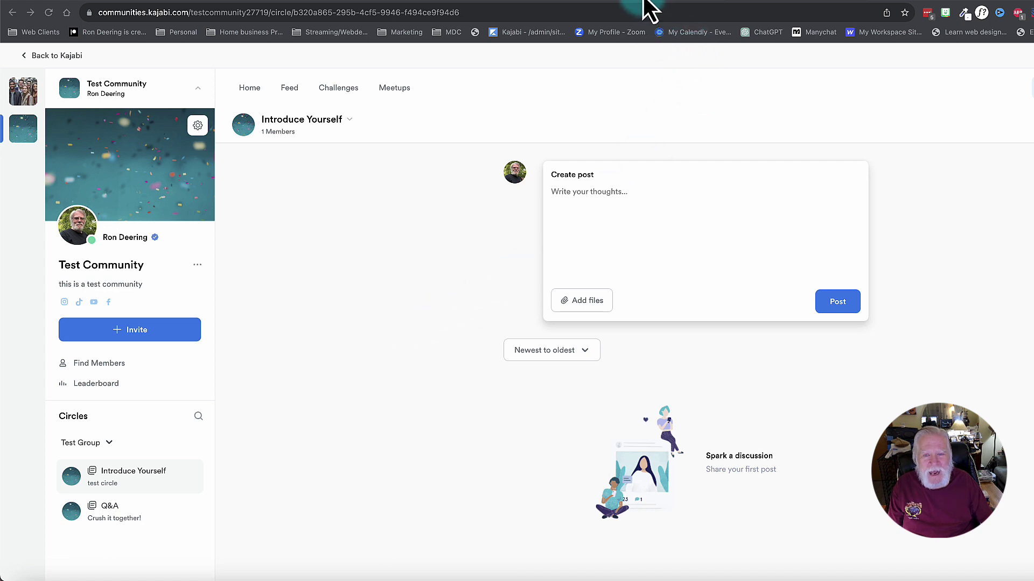
# - Reopen the Community Home Page in the editor and set the Introduce yourself Circle link's target to New window
pyautogui.press('super+bracketleft')
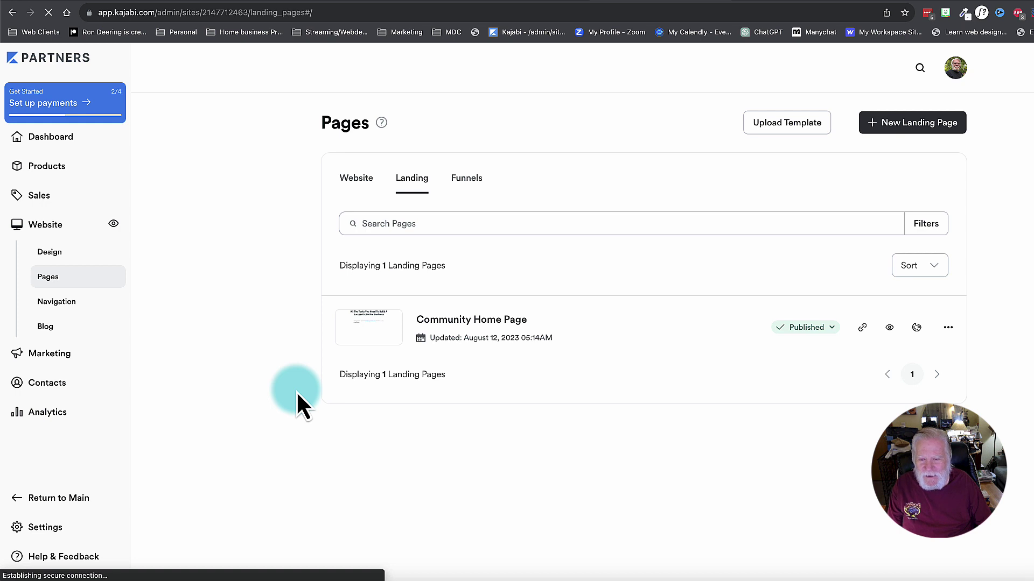
pyautogui.press('super+bracketleft')
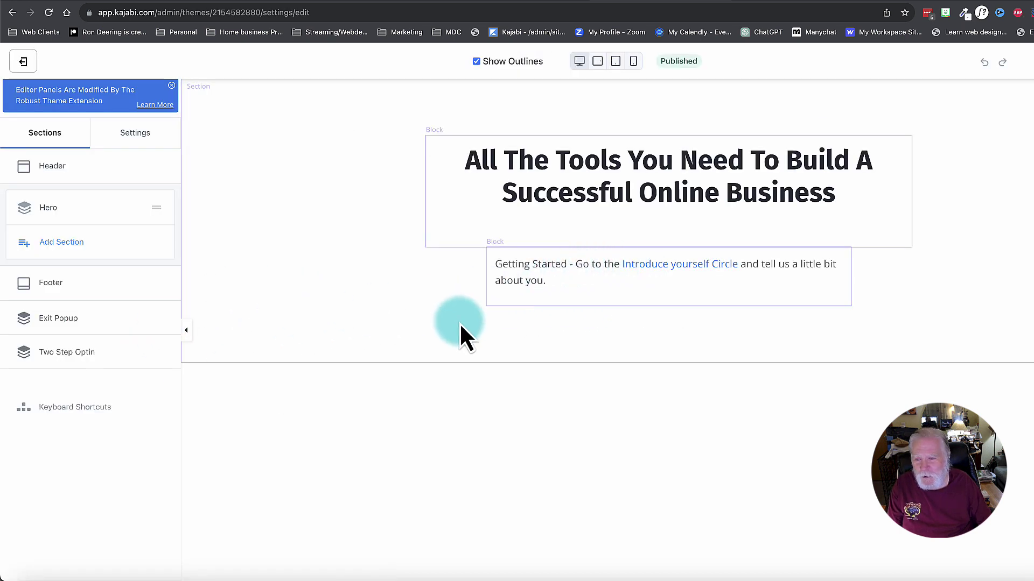
pyautogui.click(277, 338)
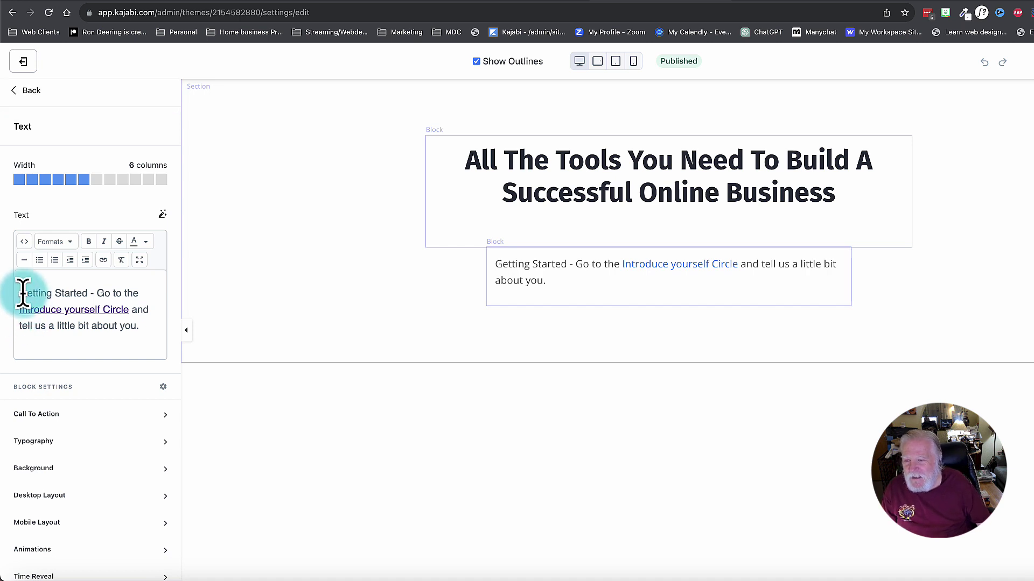
pyautogui.moveTo(19, 308); pyautogui.dragTo(128, 311)
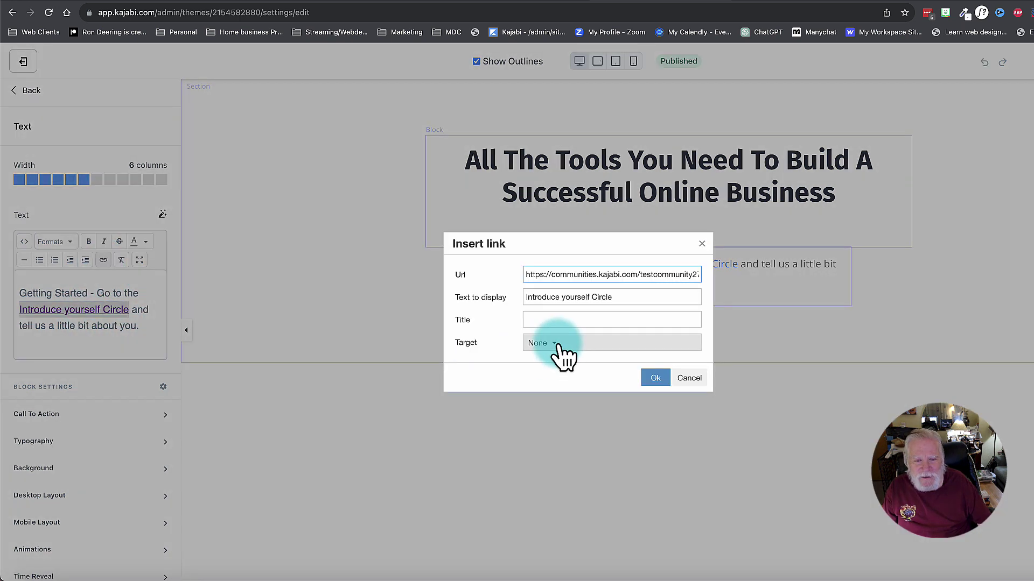
pyautogui.click(561, 345)
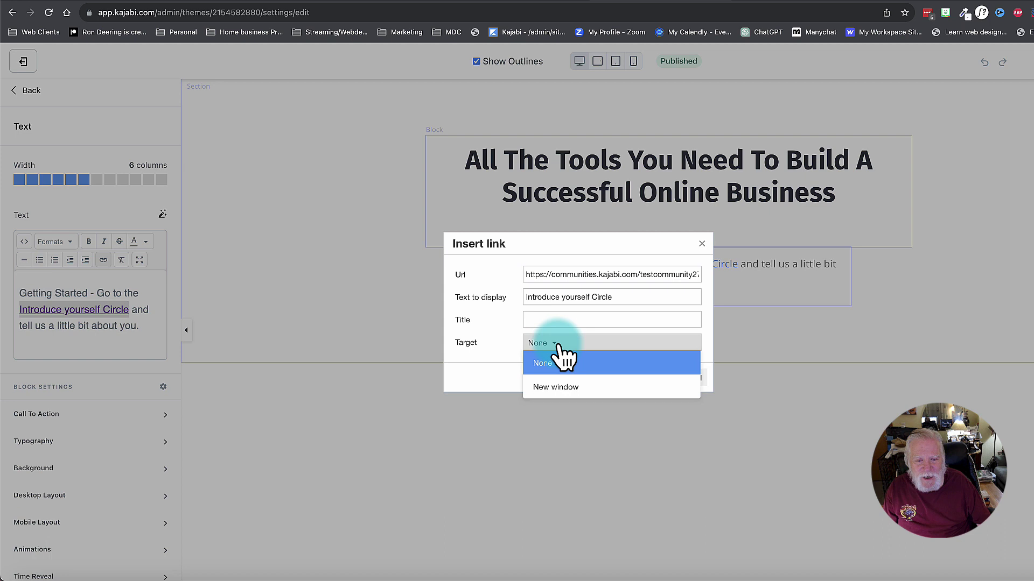
pyautogui.click(557, 390)
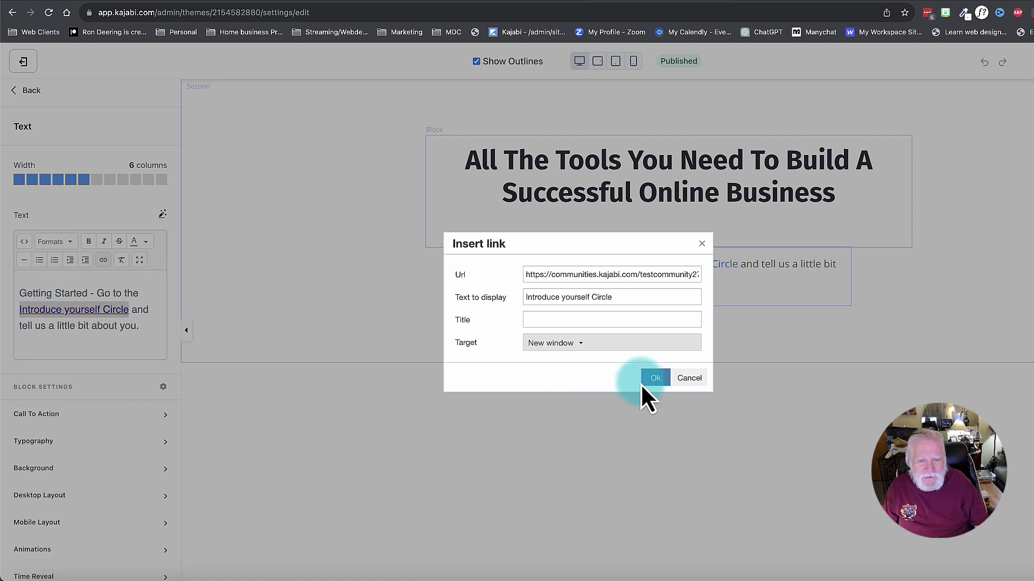
pyautogui.press('Return')
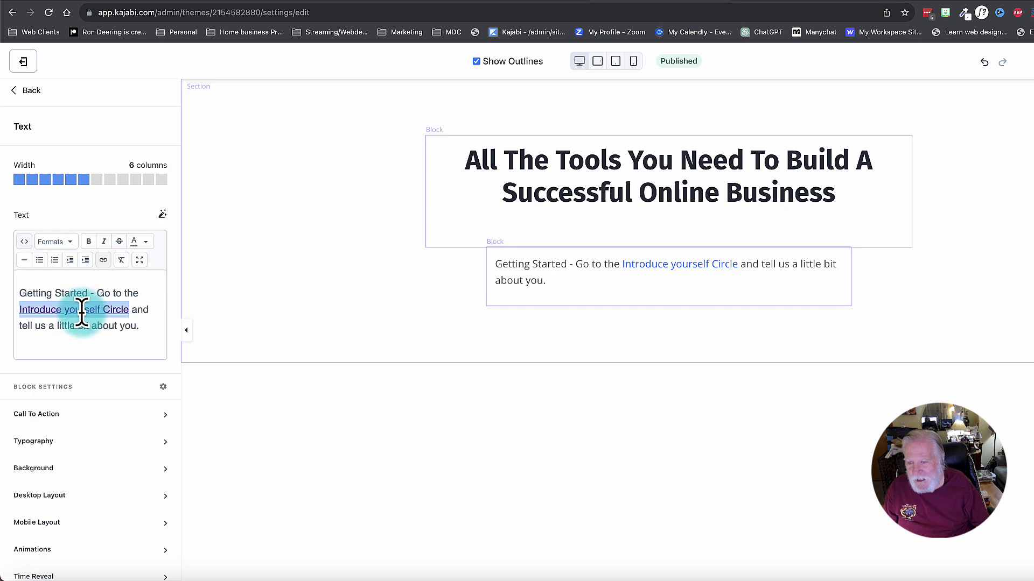
# - In the text block's source code, change the Introduce yourself Circle link's target attribute to "_parent"
pyautogui.click(24, 241)
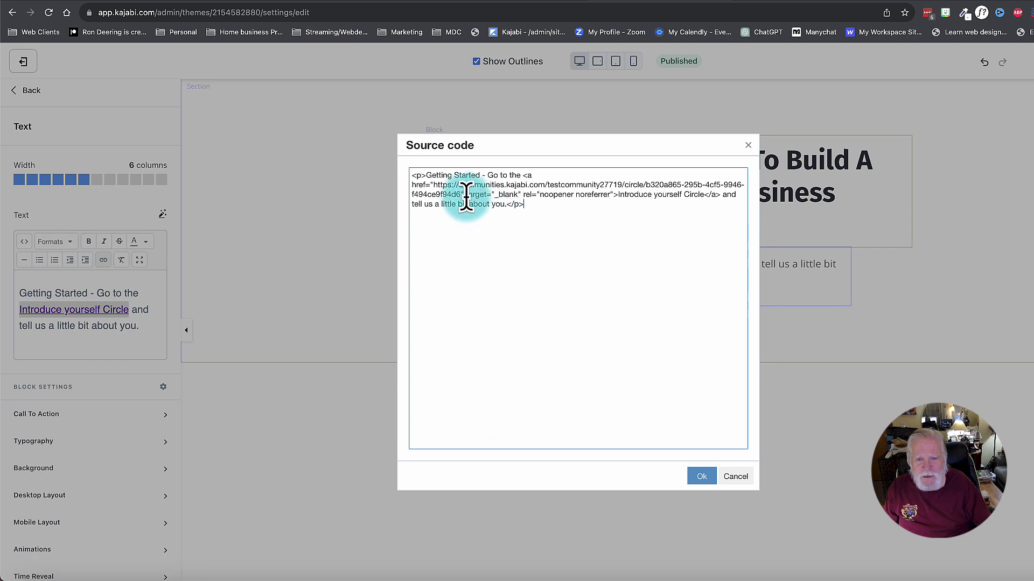
pyautogui.click(518, 195)
pyautogui.press('BackSpace')
pyautogui.press('BackSpace')
pyautogui.press('BackSpace')
pyautogui.press('BackSpace')
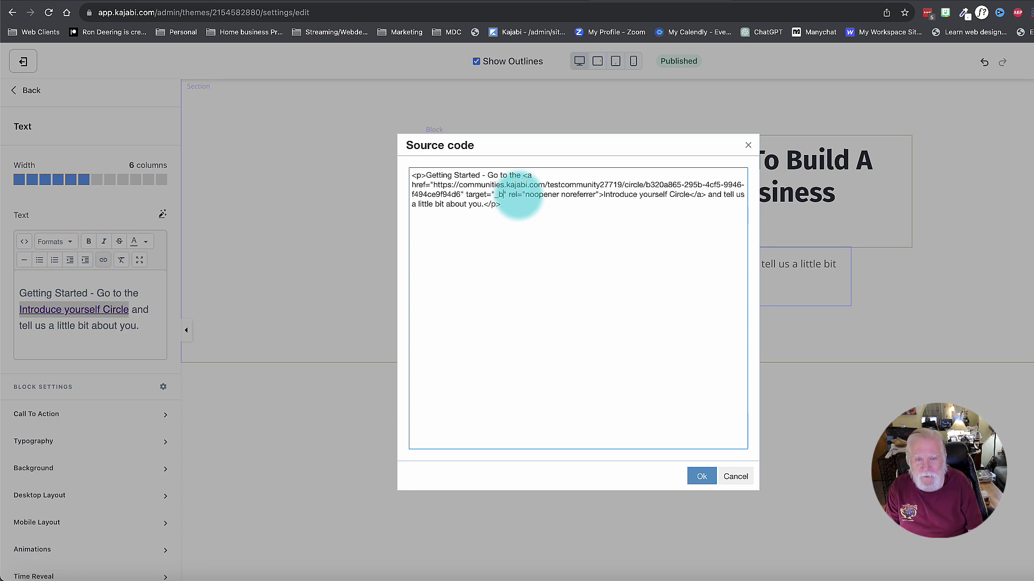
pyautogui.press('BackSpace')
pyautogui.write('parent')
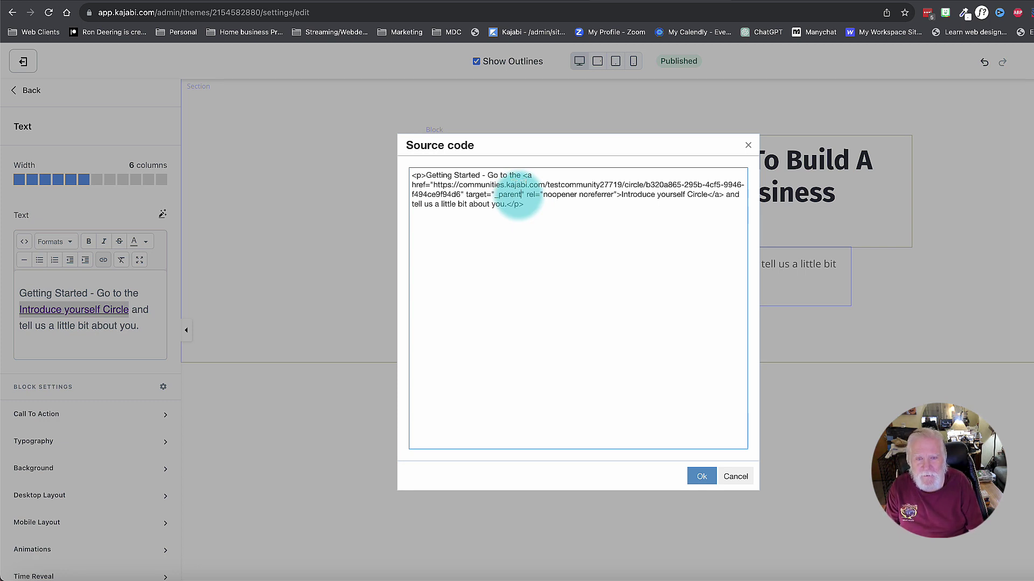
pyautogui.click(698, 477)
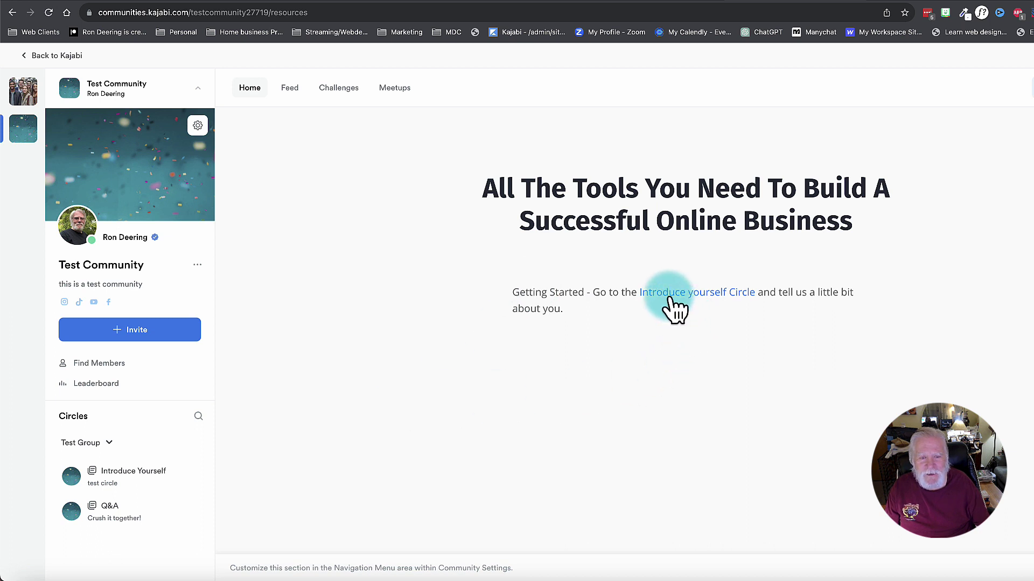
# - Test the Introduce yourself Circle link from the community's Home page, and check moving between the Home and Challenges pages
pyautogui.click(673, 305)
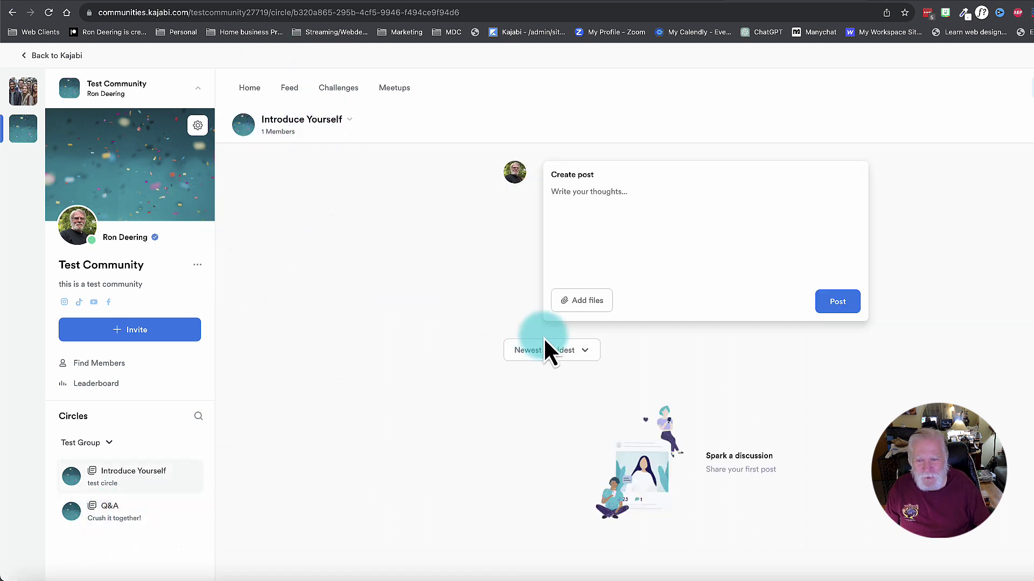
pyautogui.click(250, 89)
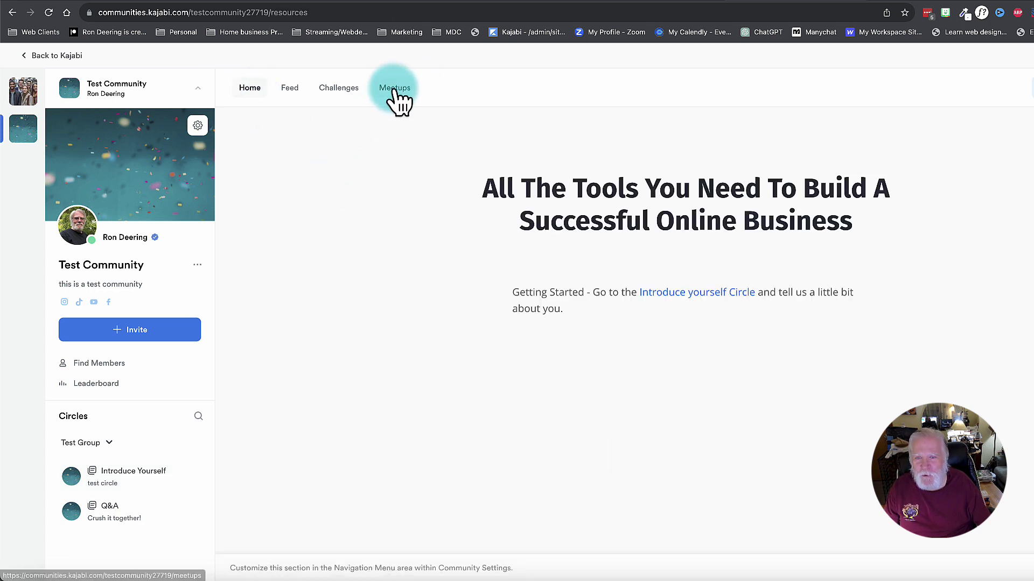
pyautogui.click(338, 94)
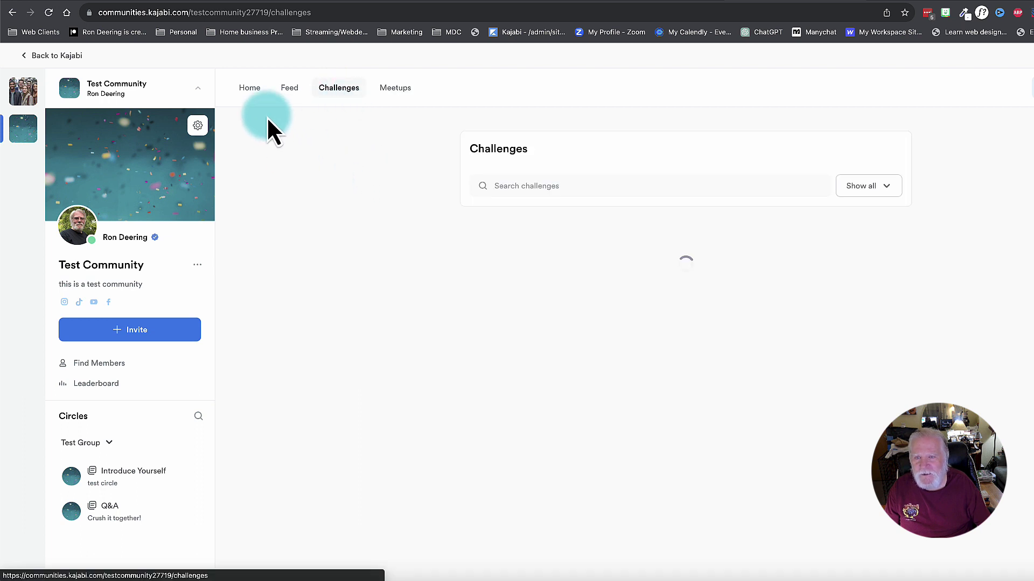
pyautogui.click(252, 90)
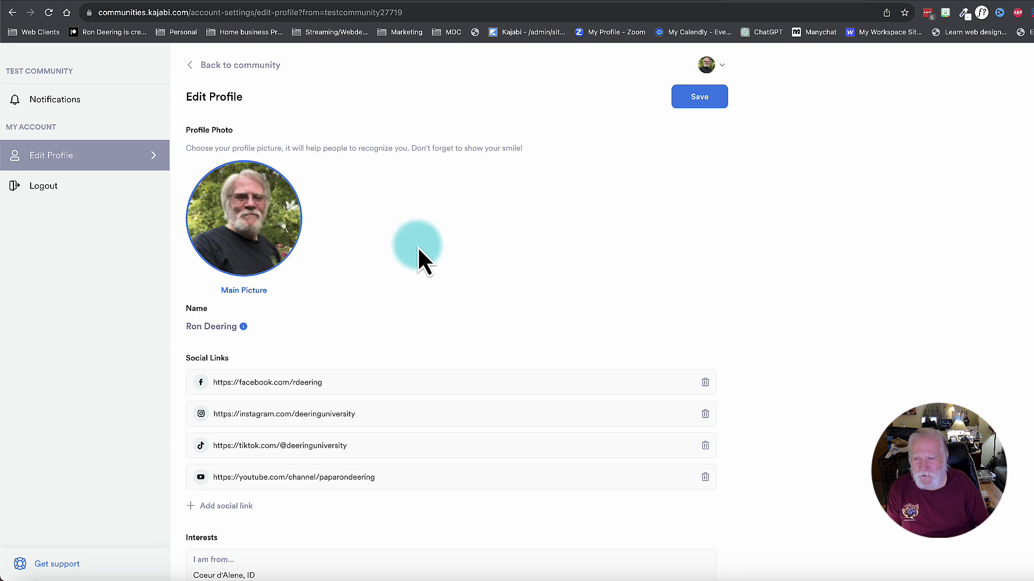
pyautogui.click(237, 65)
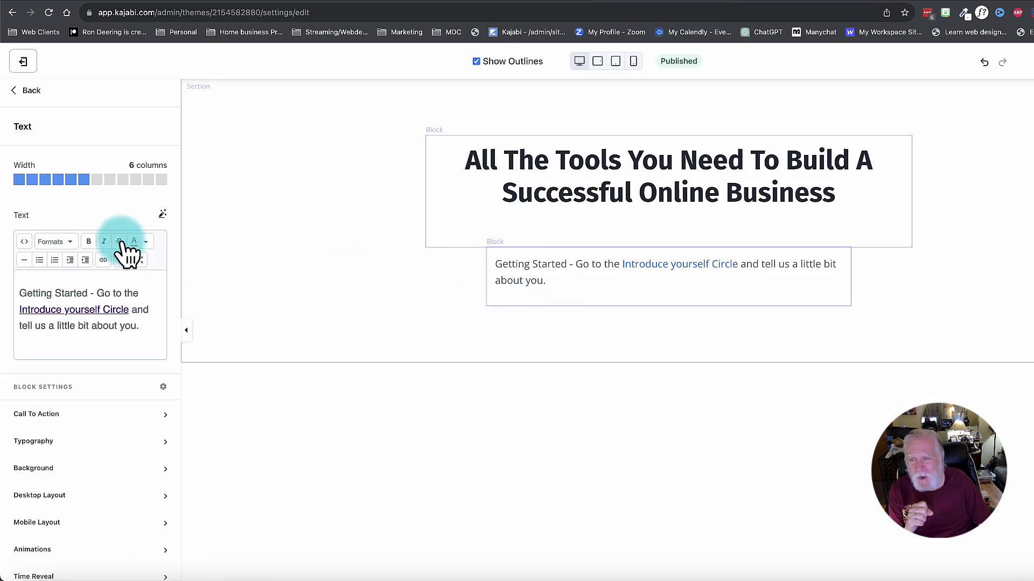
# - Examine the link's opening and closing anchor tags in the text block's source code, leaving the code as it is
pyautogui.click(24, 242)
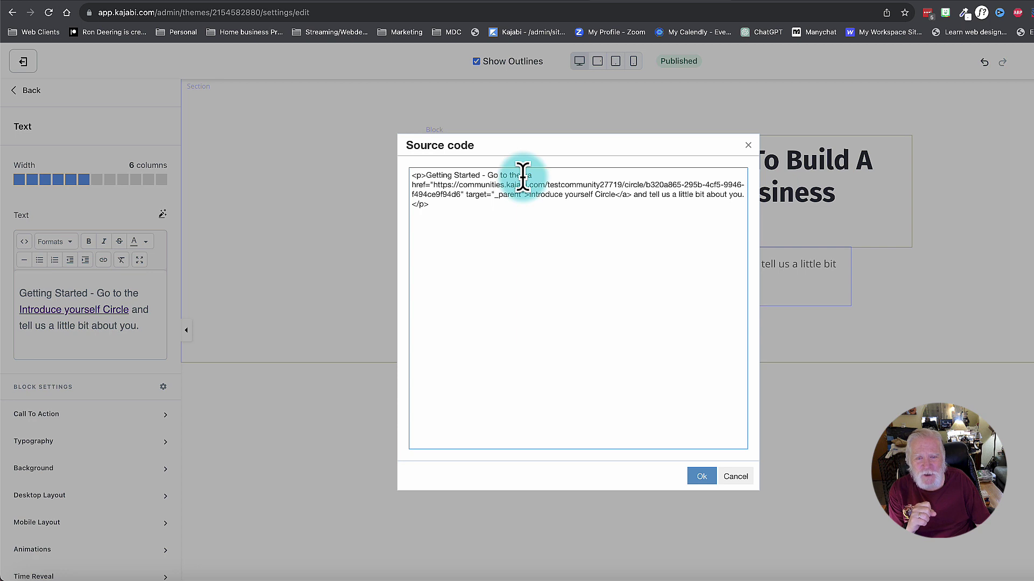
pyautogui.moveTo(521, 175); pyautogui.dragTo(525, 196)
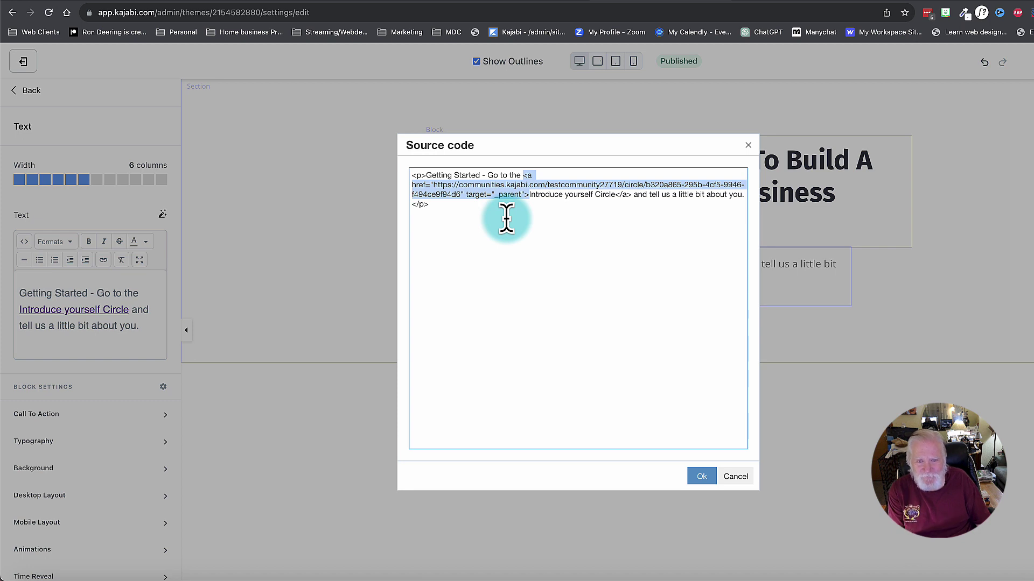
pyautogui.click(541, 197)
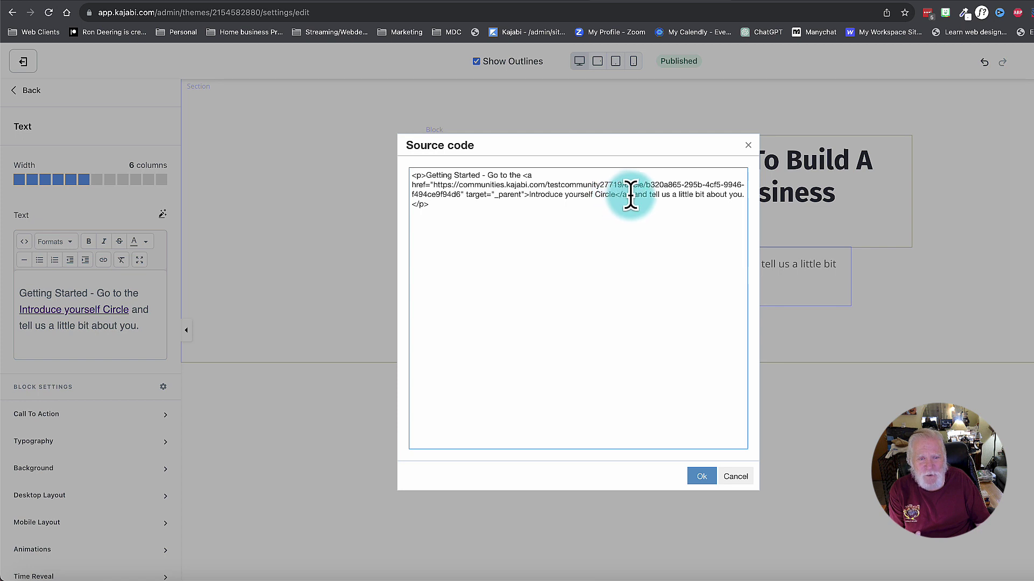
pyautogui.moveTo(630, 197); pyautogui.dragTo(615, 196)
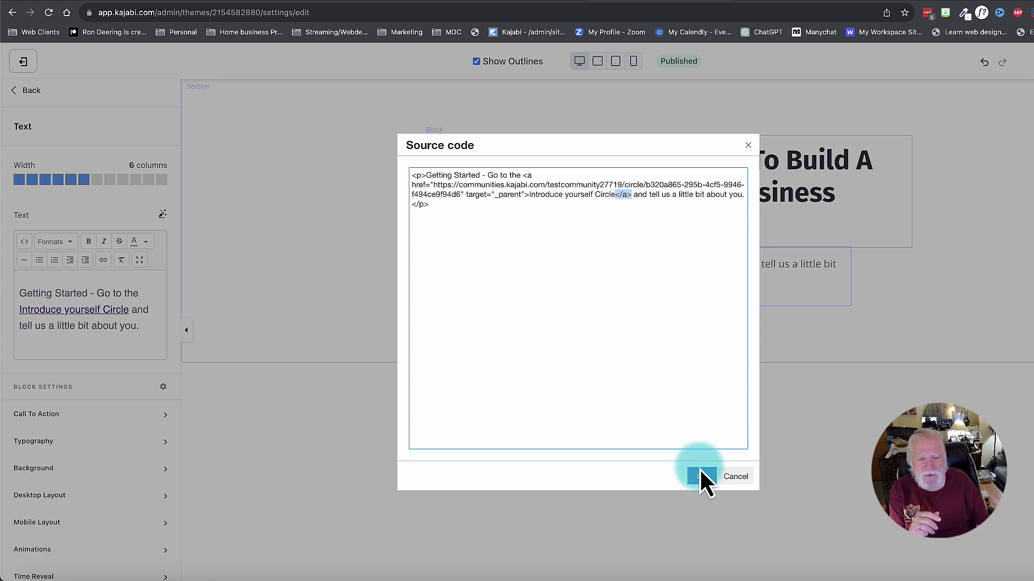
pyautogui.press('Escape')
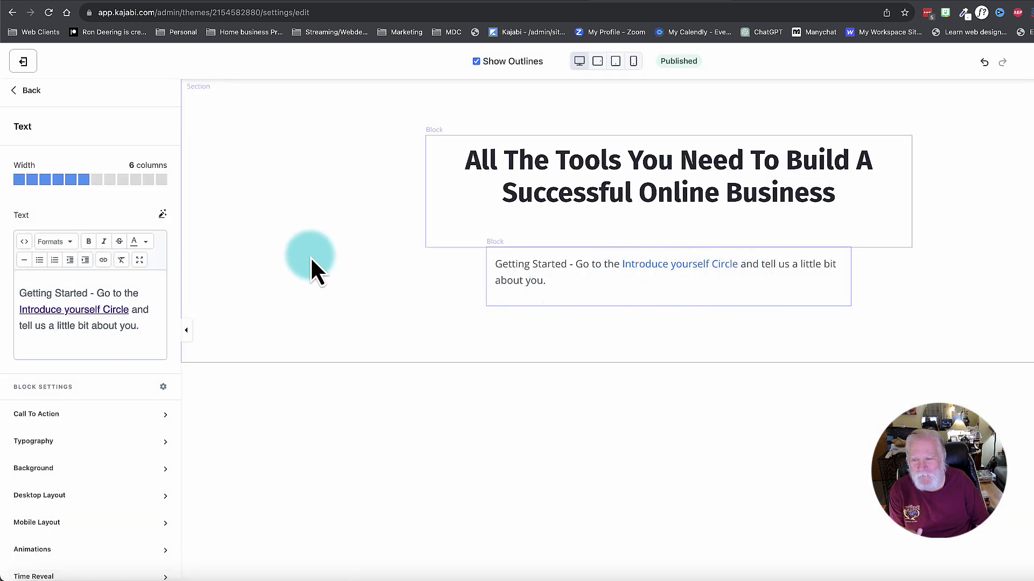
# - Review the target="_parent" attribute of the Introduce yourself Circle link in the text block's source code
pyautogui.click(24, 242)
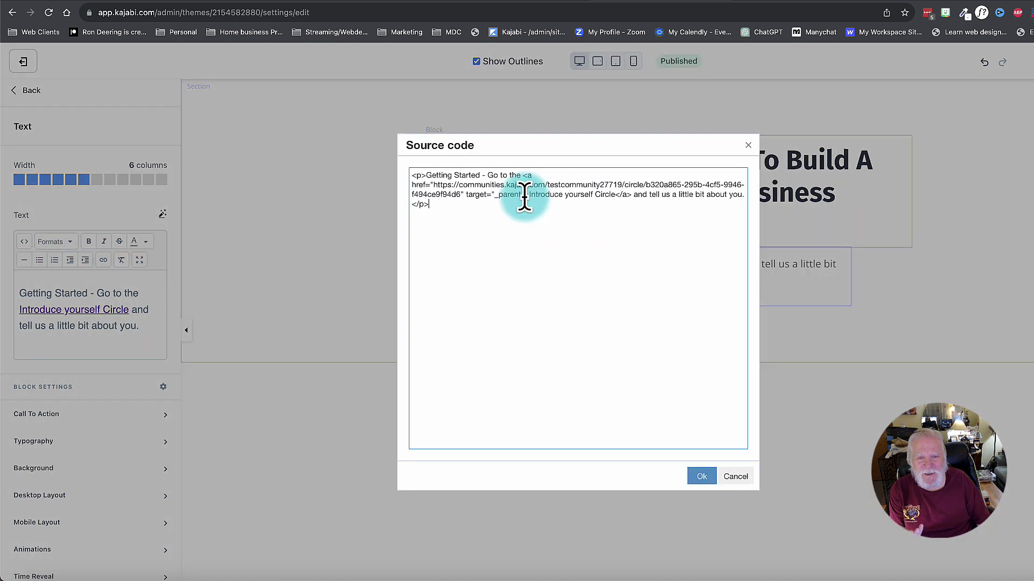
pyautogui.moveTo(525, 195); pyautogui.dragTo(464, 197)
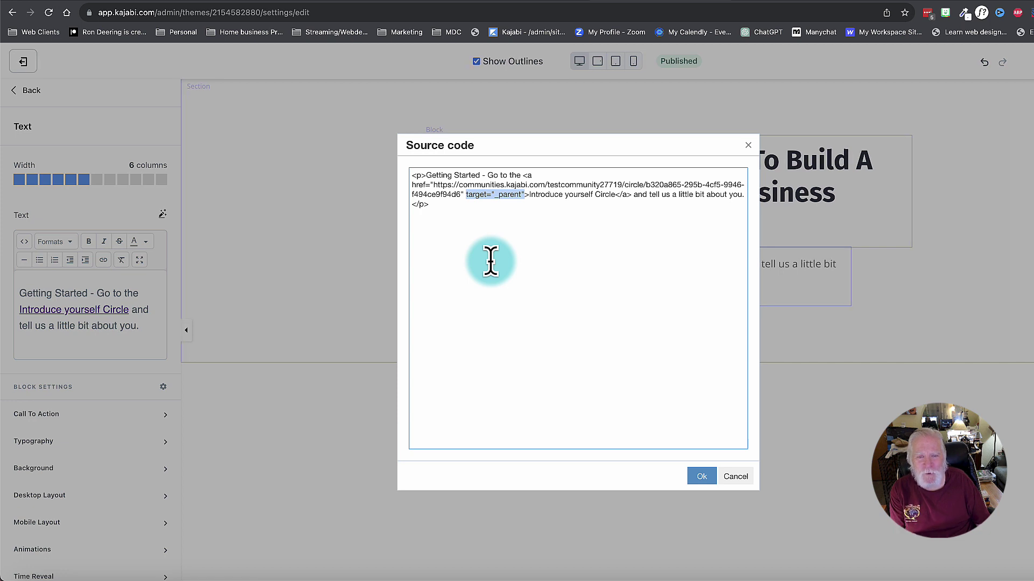
pyautogui.click(696, 481)
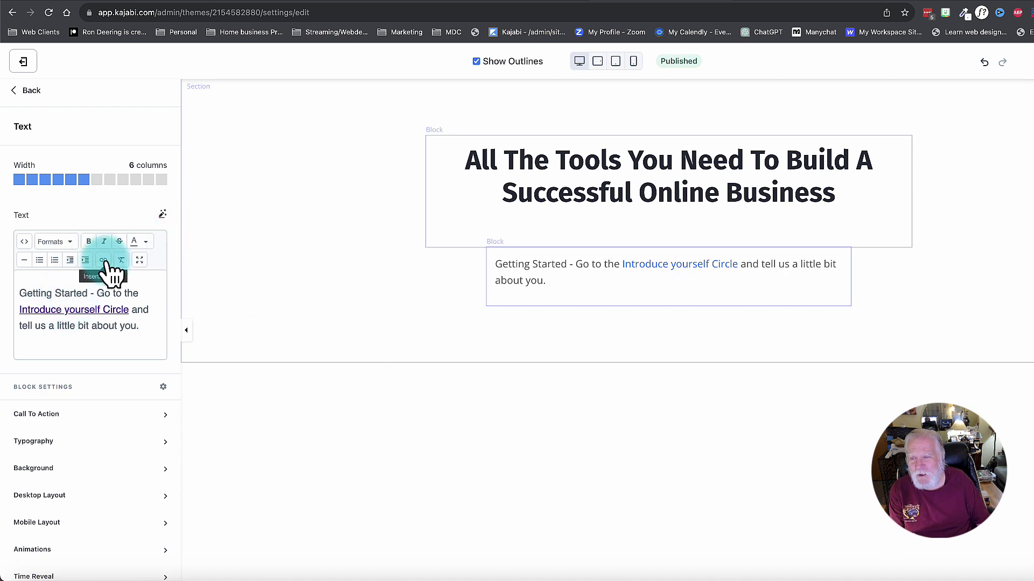
# - Inspect the link settings' Target field without inserting a link, and recheck the text block's source code without changing it
pyautogui.press('super+k')
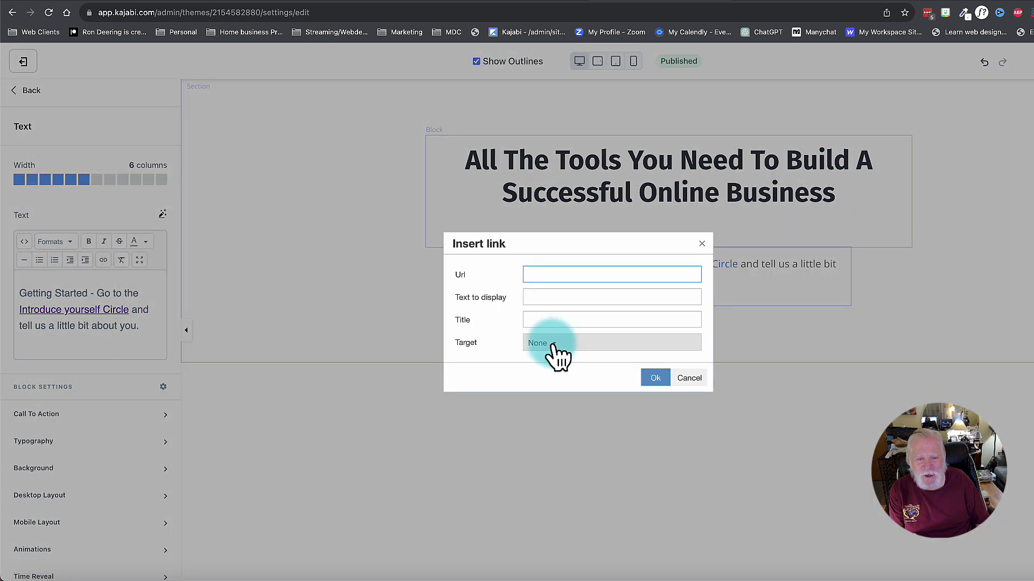
pyautogui.click(506, 386)
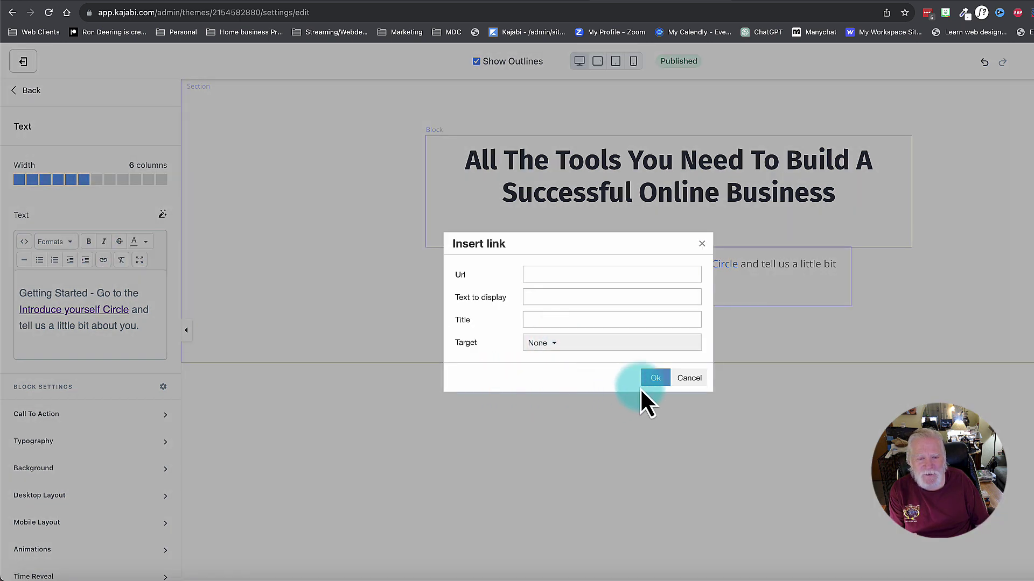
pyautogui.click(46, 258)
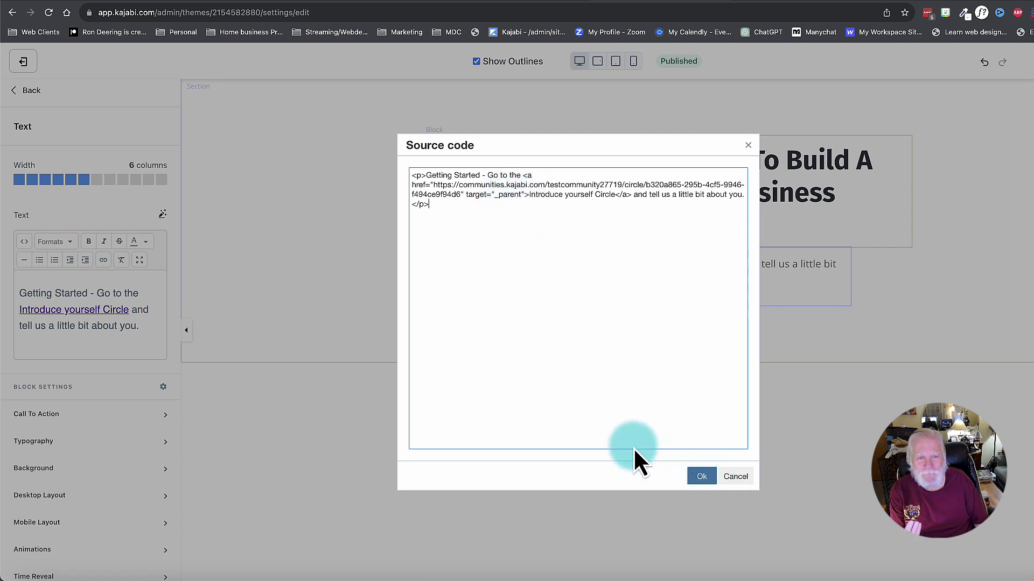
pyautogui.press('Escape')
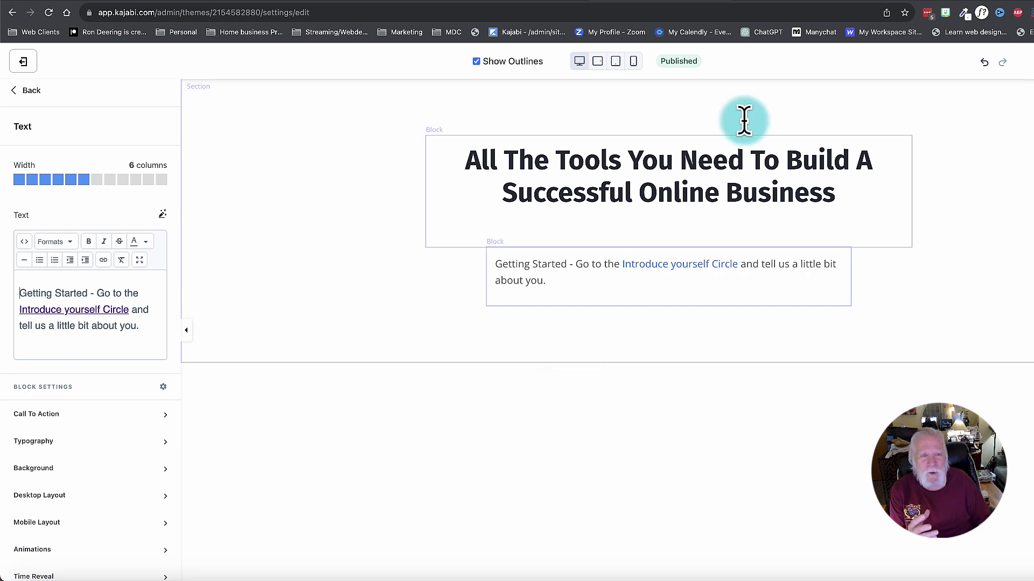
# - Switch to The Roadmap community, examine its Getting Started section, and test the Complete Your Profile link before going back
pyautogui.click(767, 14)
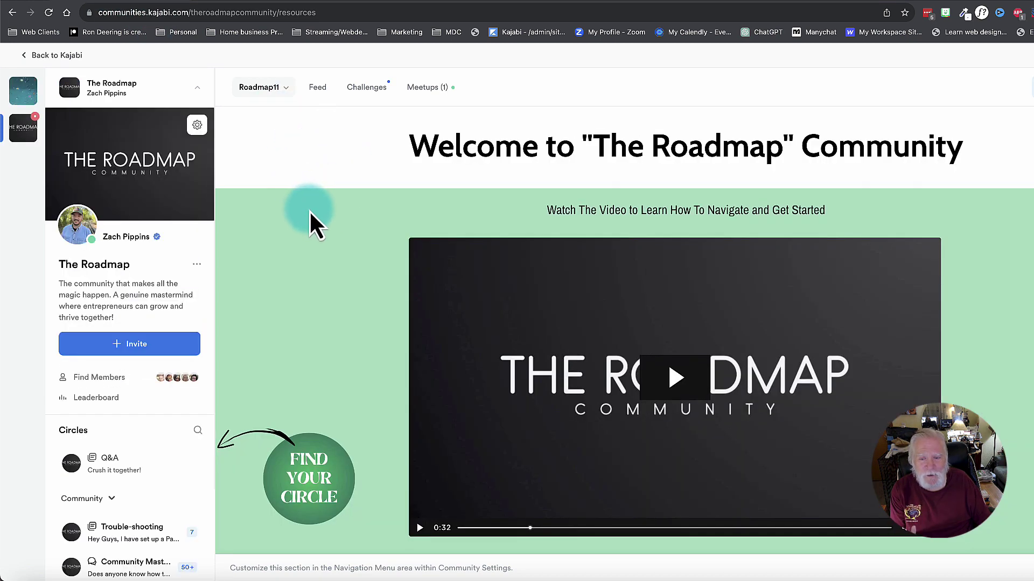
pyautogui.scroll(-1, 309, 210)
pyautogui.scroll(-3, 308, 210)
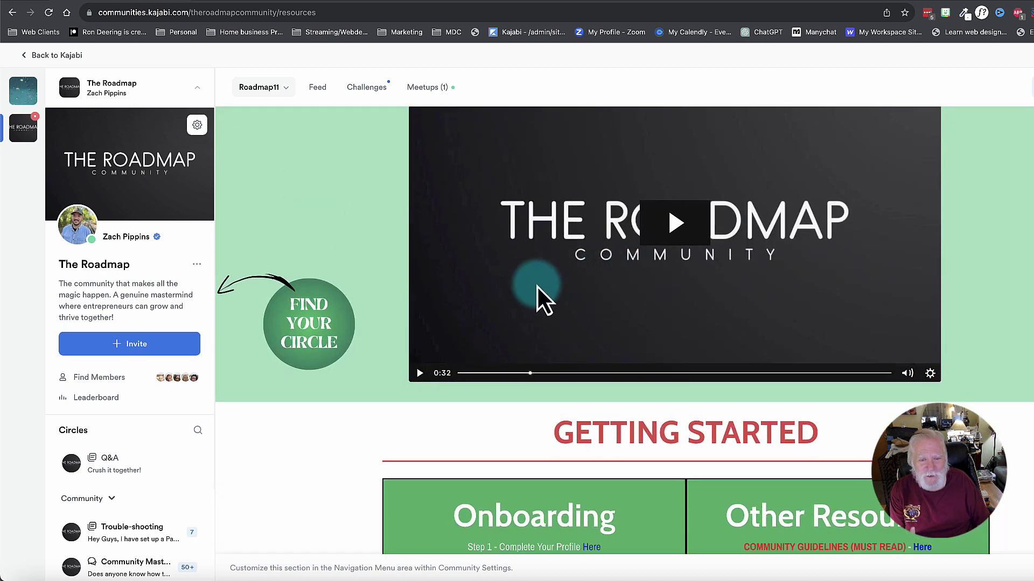
pyautogui.scroll(-5, 593, 283)
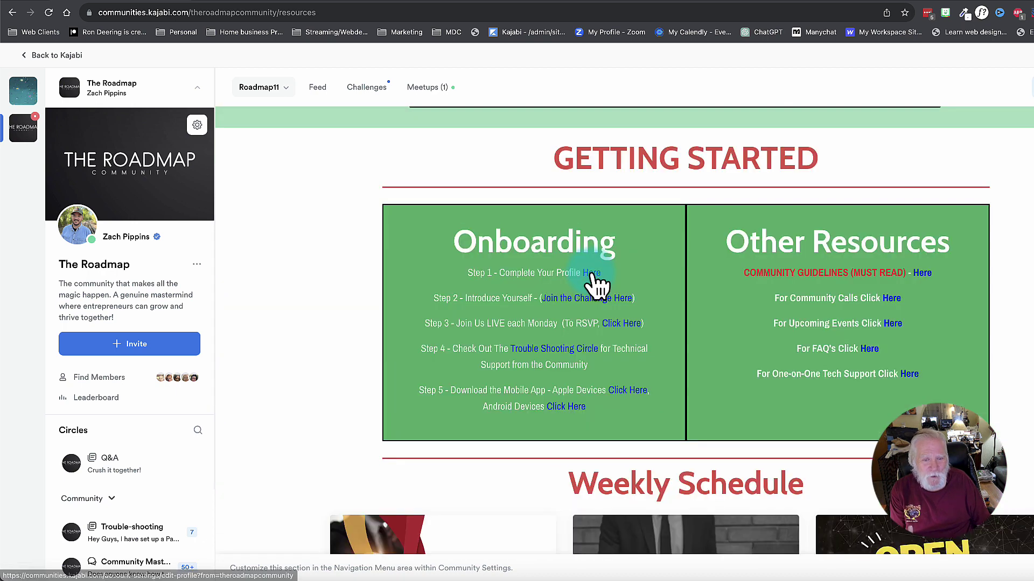
pyautogui.click(591, 273)
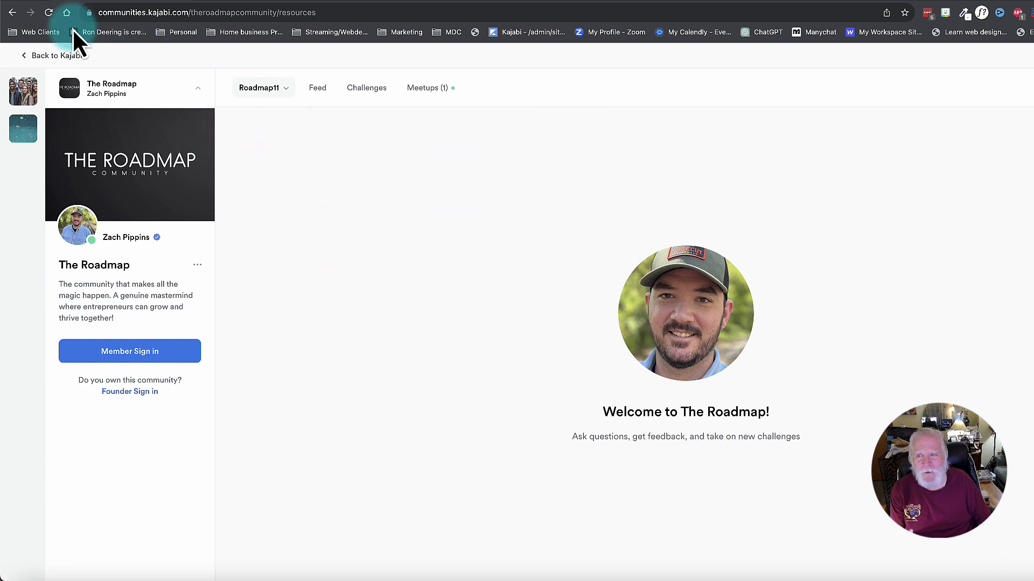
pyautogui.click(11, 12)
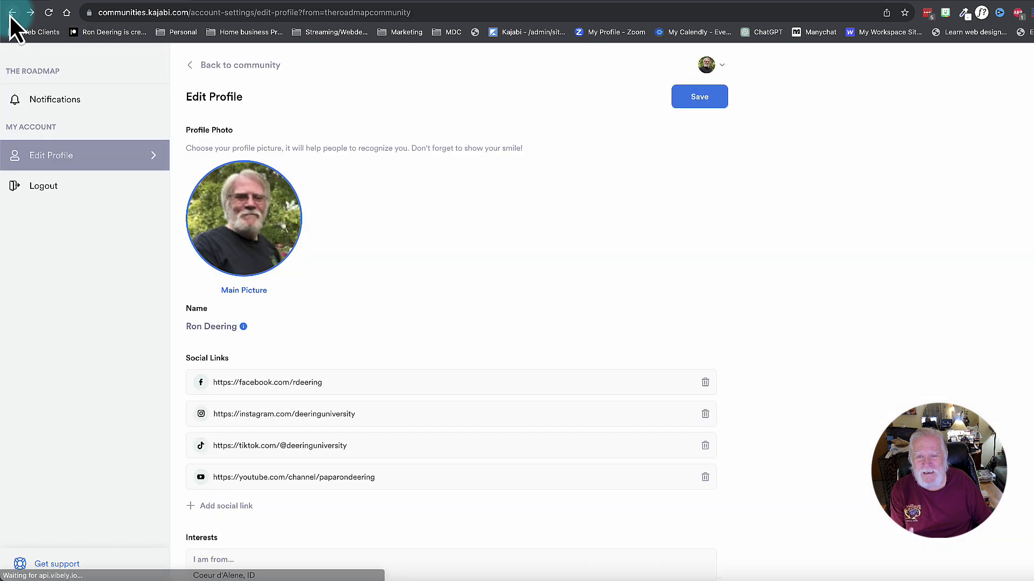
pyautogui.click(12, 12)
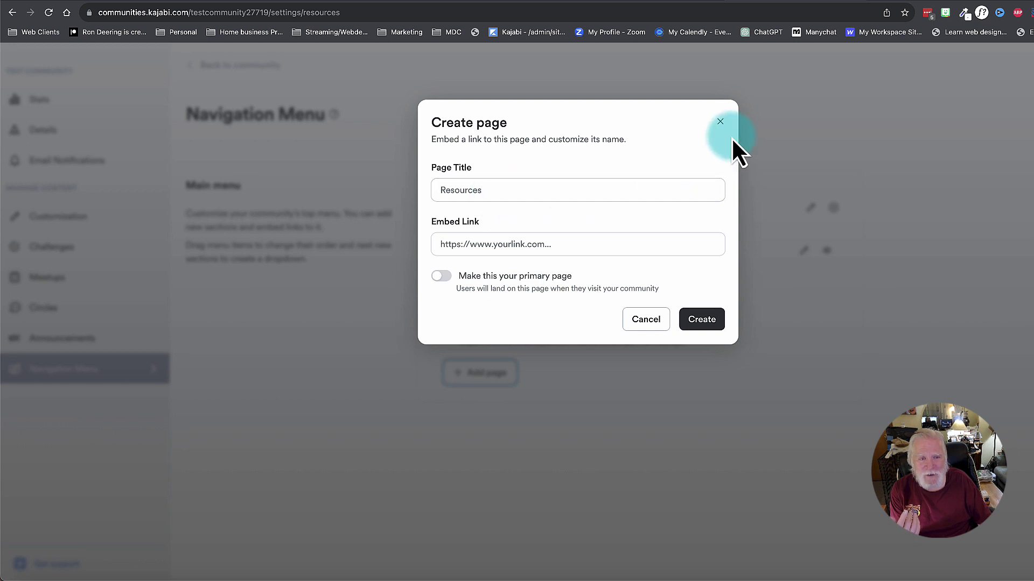
# - Review the new-page form and the Feed page's settings in the Test Community's Navigation Menu without saving, and return to the community
pyautogui.click(721, 123)
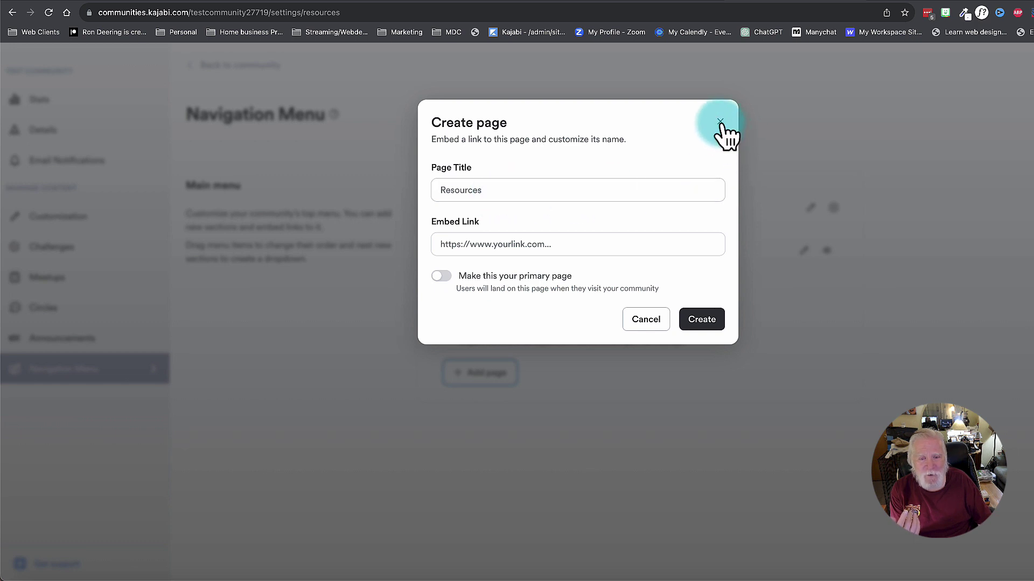
pyautogui.click(483, 380)
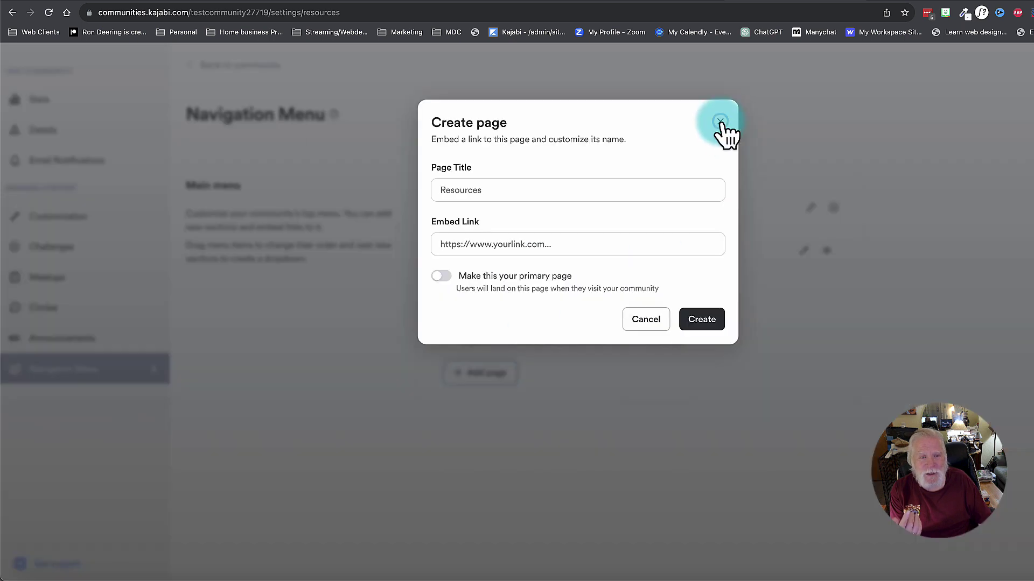
pyautogui.click(720, 123)
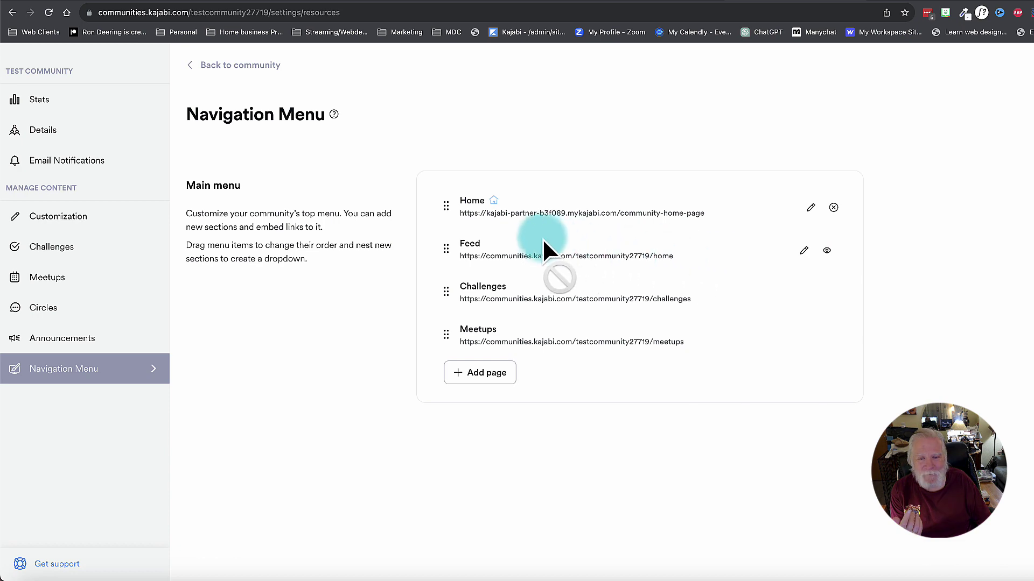
pyautogui.click(520, 252)
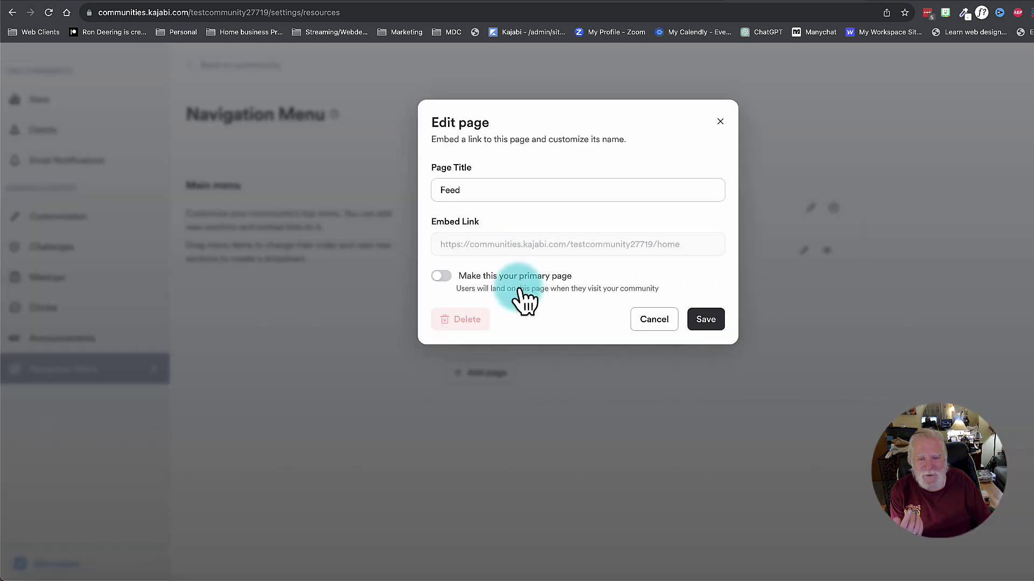
pyautogui.click(654, 320)
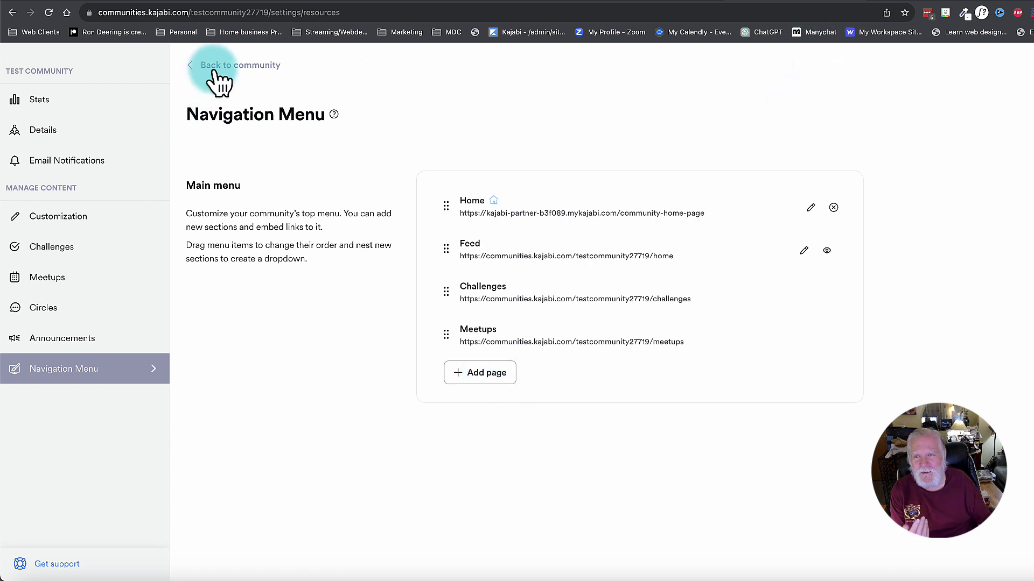
pyautogui.click(239, 65)
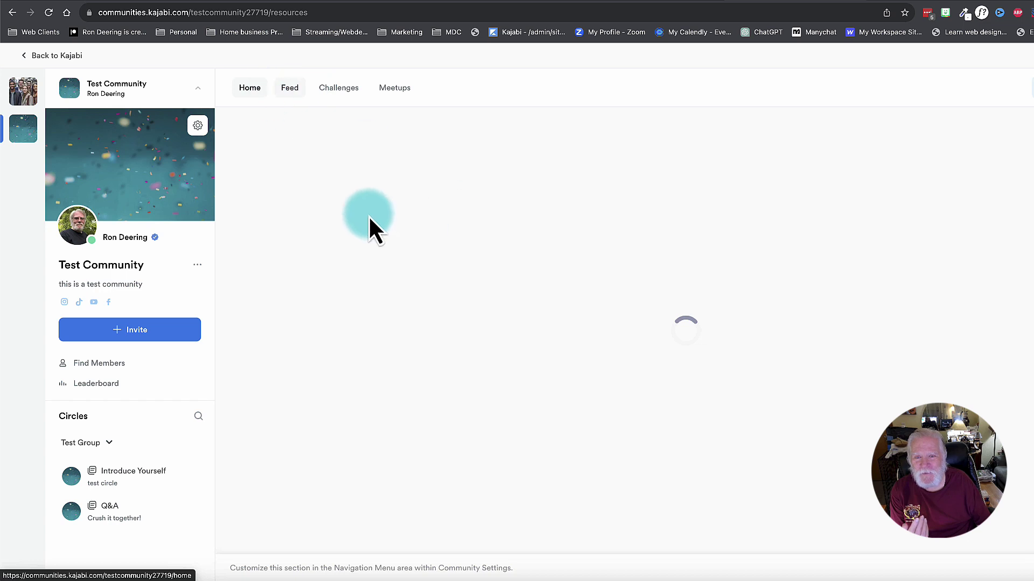